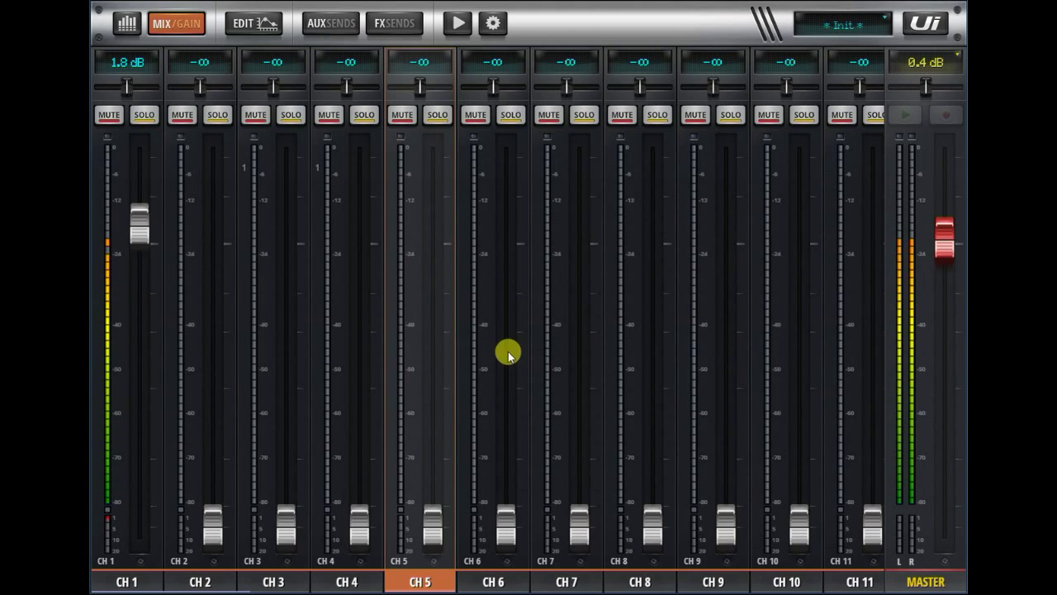
Switch the mixer selection among channels 5 to 8, ending on channel 8, and open its EQ editor
left_click(496, 581)
left_click(559, 580)
left_click(506, 581)
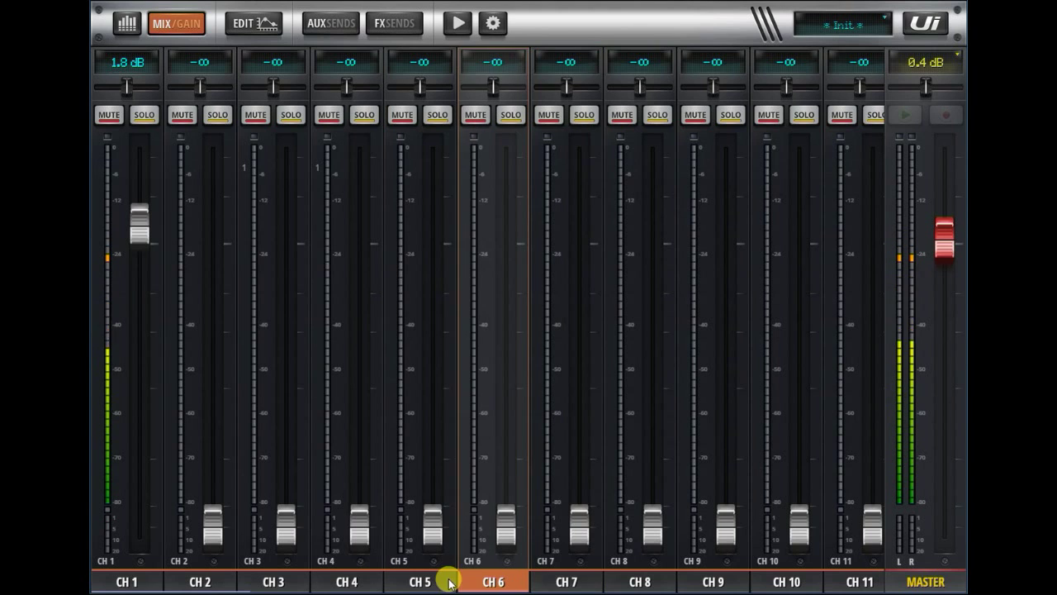
left_click(431, 579)
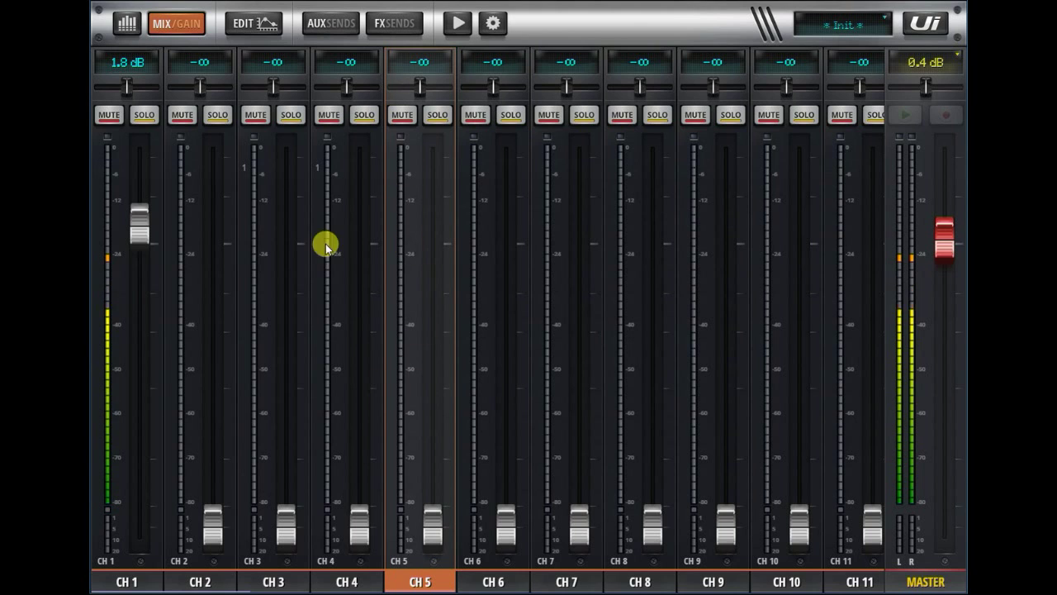
left_click(569, 582)
left_click(632, 582)
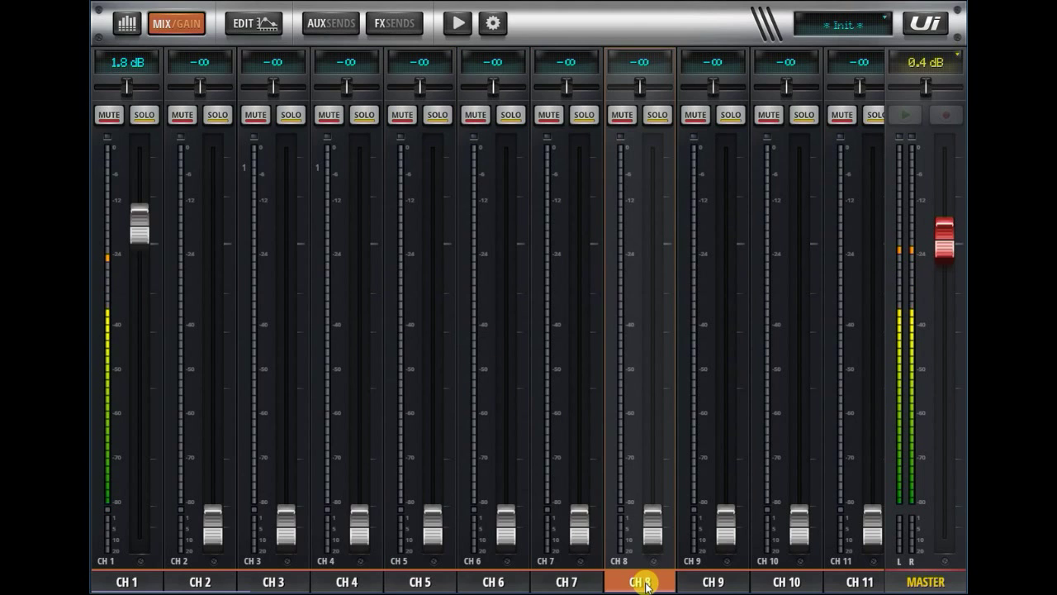
left_click(244, 27)
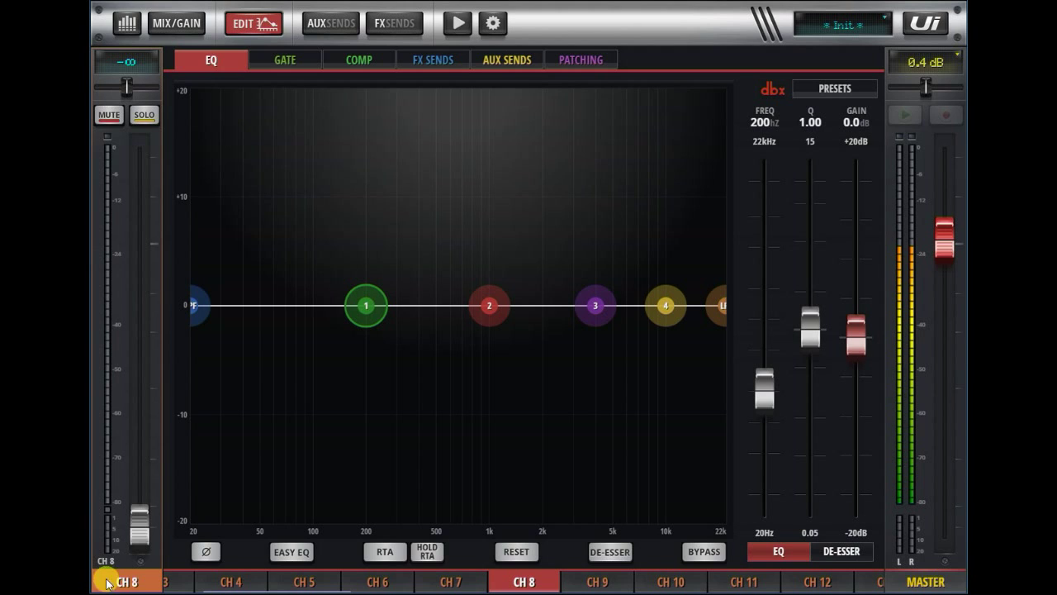
Step the EQ editor down to channel 5 and move it up through channels 7, 8 and 9 to channel 10
left_click(146, 585)
left_click(147, 586)
left_click(97, 585)
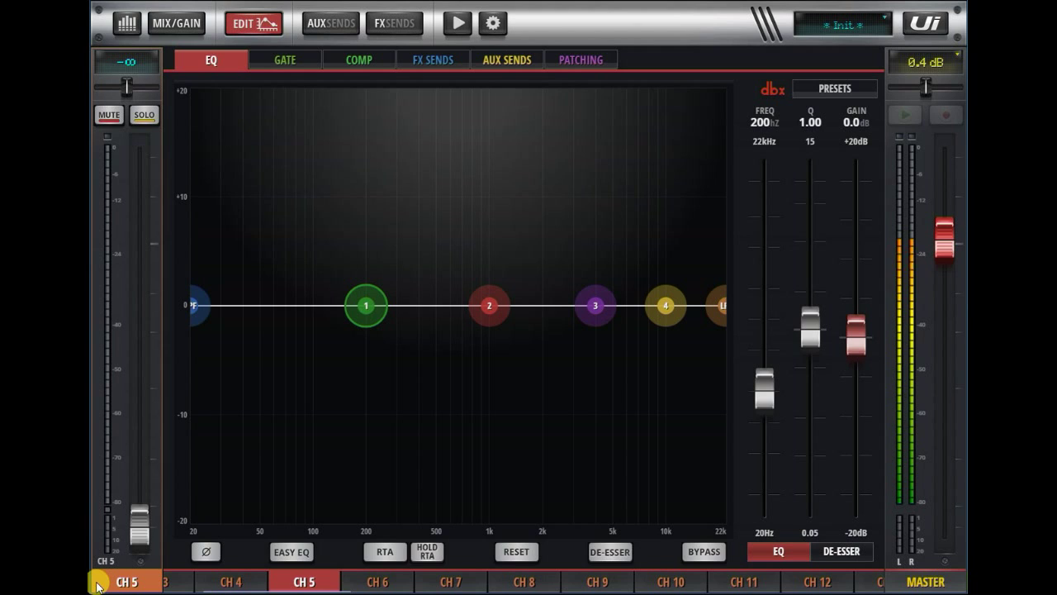
left_click(98, 583)
left_click(451, 582)
left_click(524, 583)
left_click(597, 582)
left_click(671, 582)
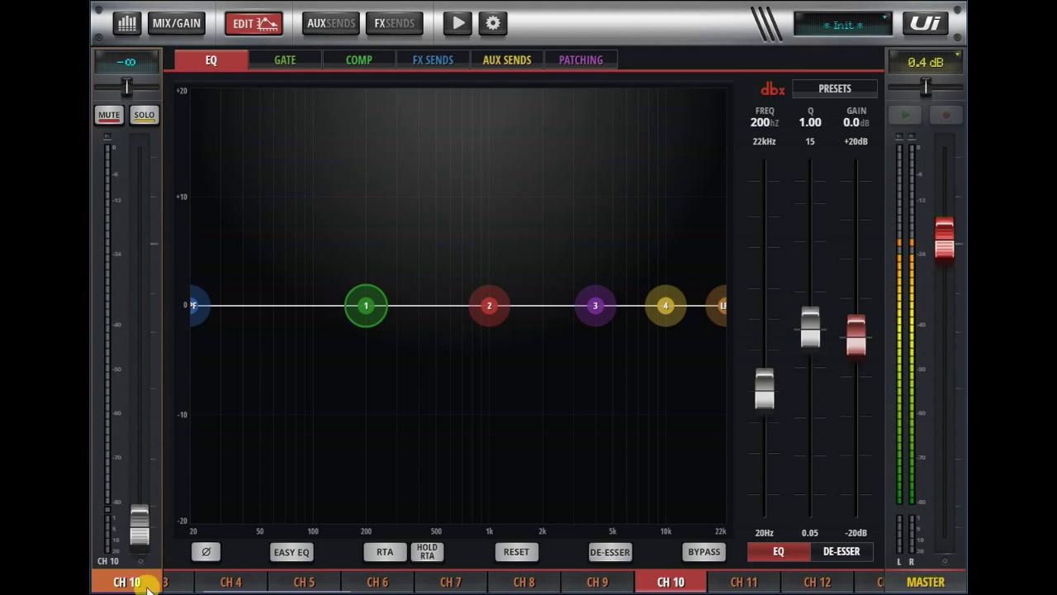
Step the edited channel back and forth from channel 10, ending on channel 5
key("Left")
key("Right")
key("Right")
key("Left")
key("Left")
key("Left")
key("Left")
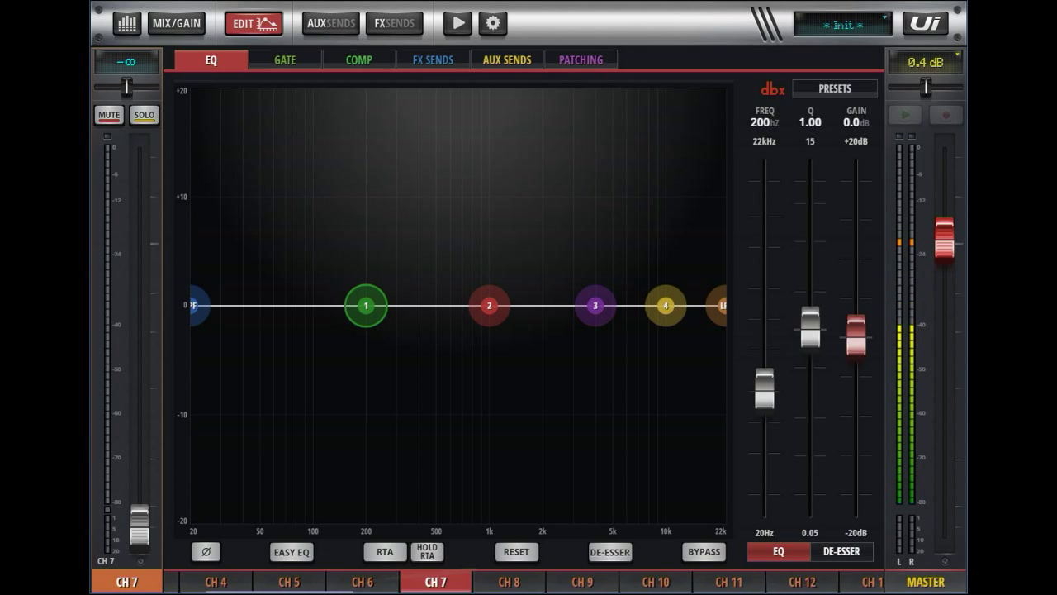
key("Left")
key("Left")
key("Left")
key("Right")
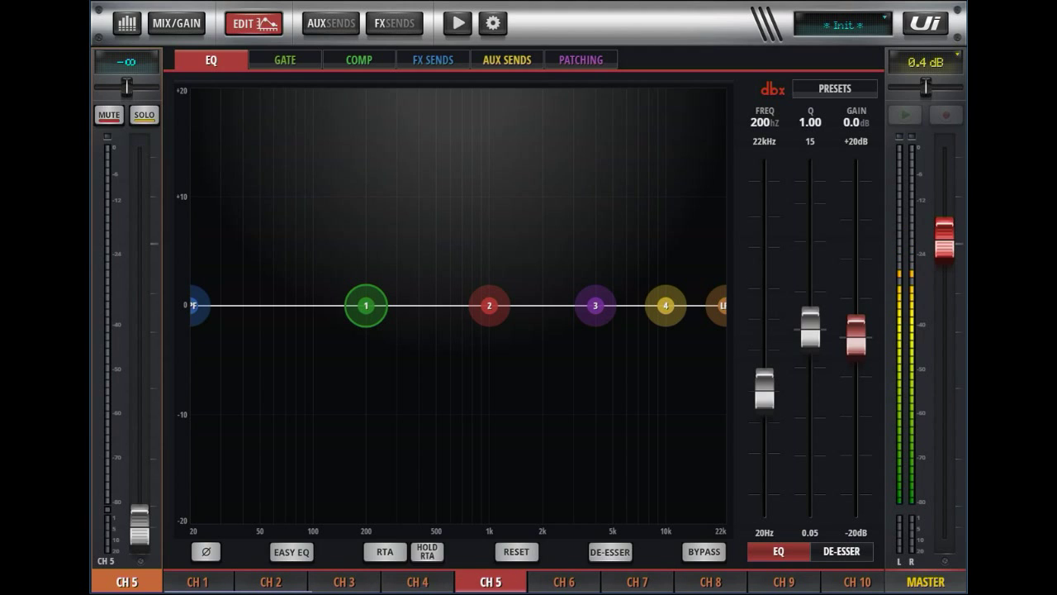
Switch the EQ editor between channels 3, 4 and 2, and return to the mix view with channel 4 selected
left_click(344, 582)
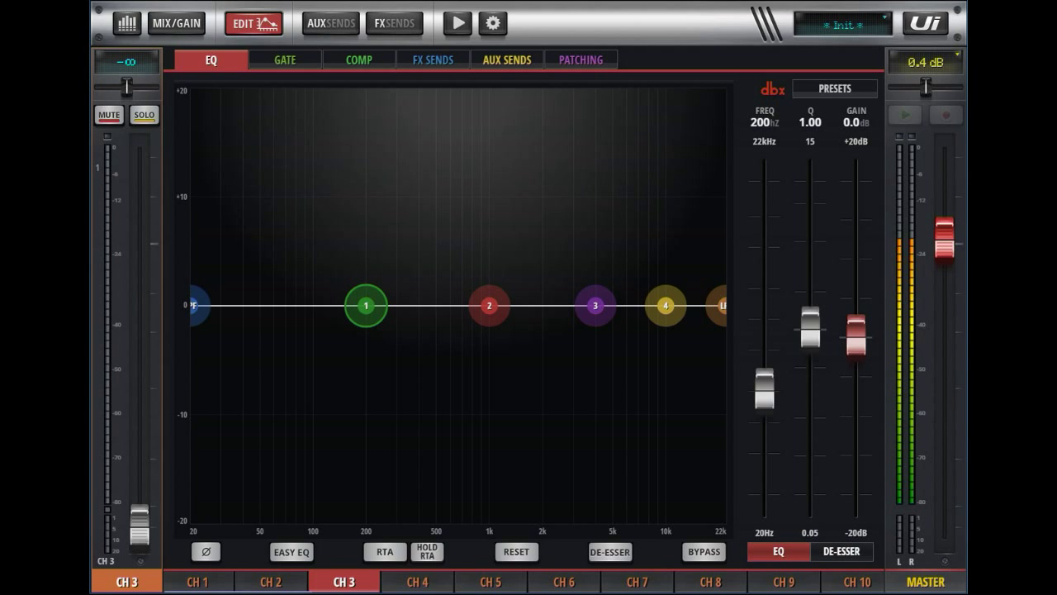
left_click(418, 581)
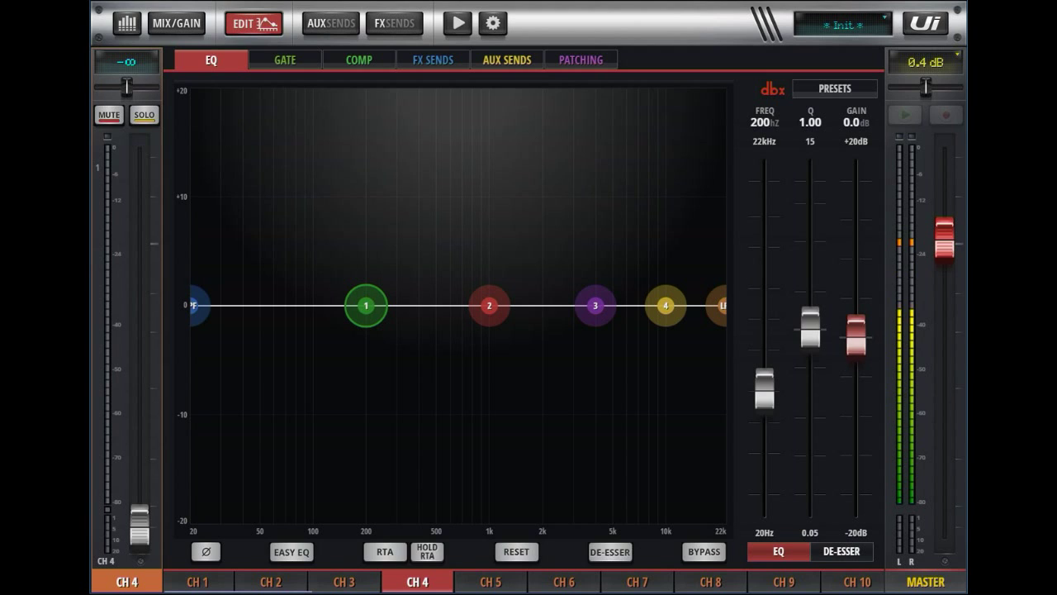
left_click(344, 581)
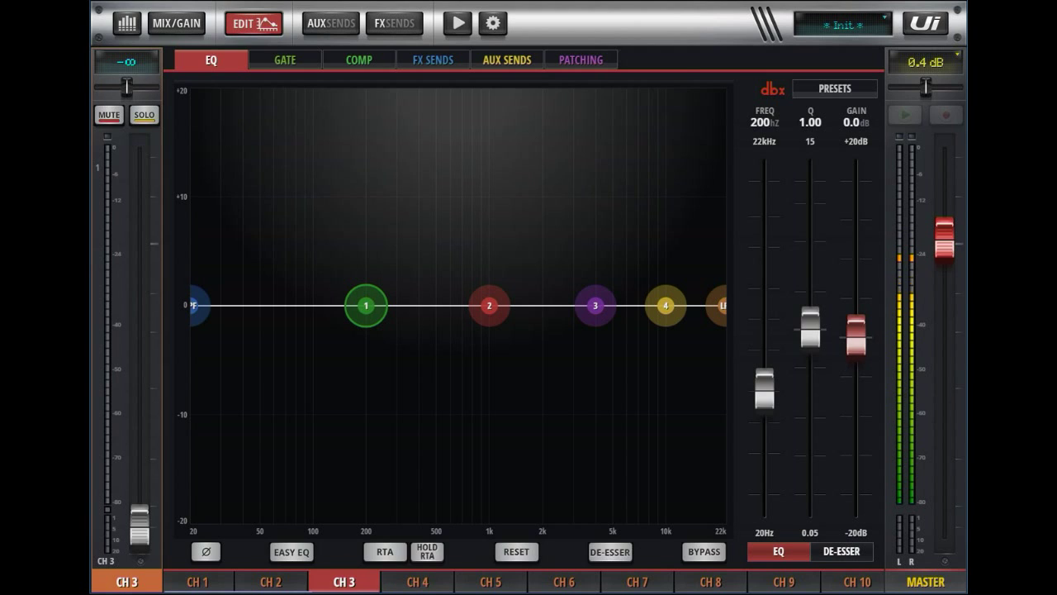
left_click(271, 581)
left_click(418, 582)
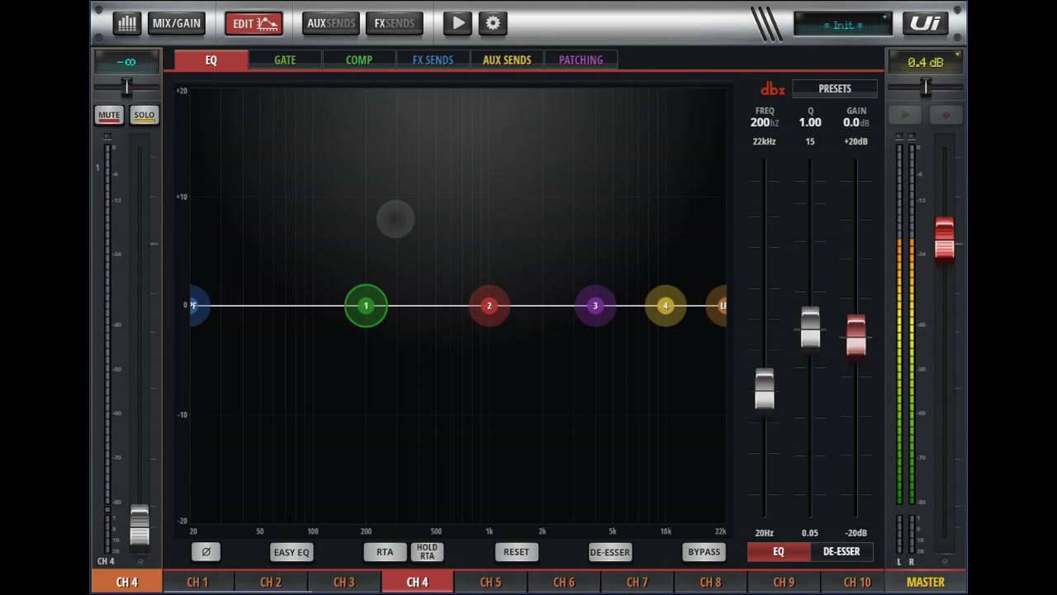
left_click(176, 24)
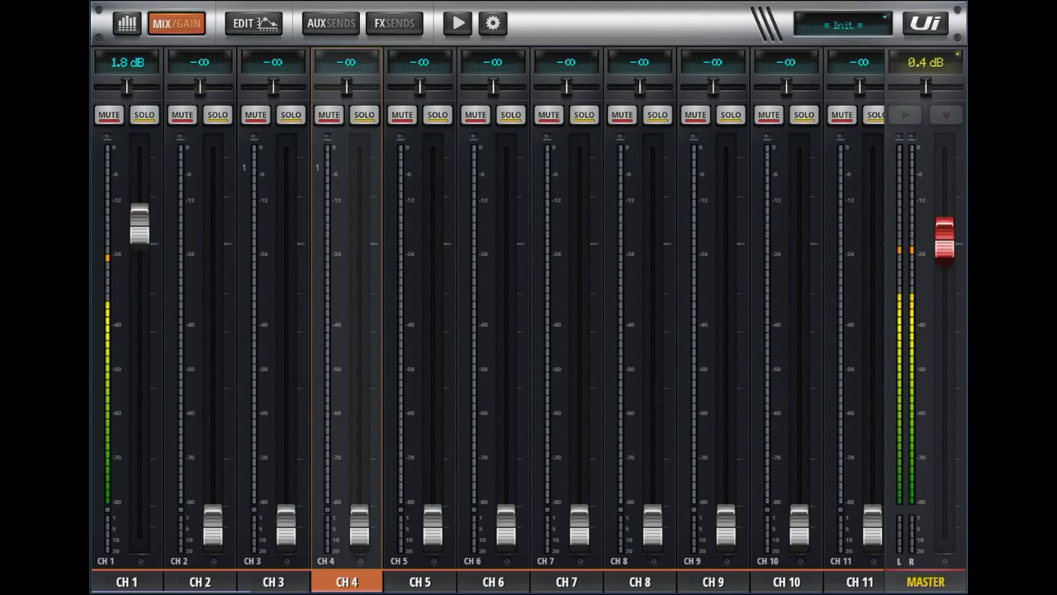
Set the pedal function in the global settings to Mute Group with group number 2
left_click(493, 22)
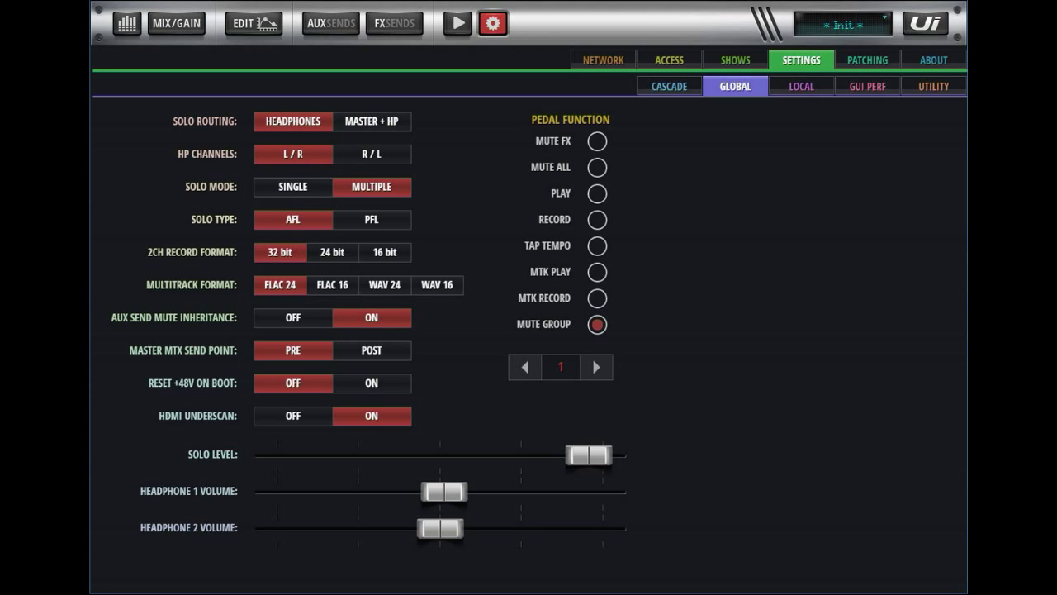
left_click(597, 367)
left_click(596, 367)
left_click(525, 366)
left_click(597, 142)
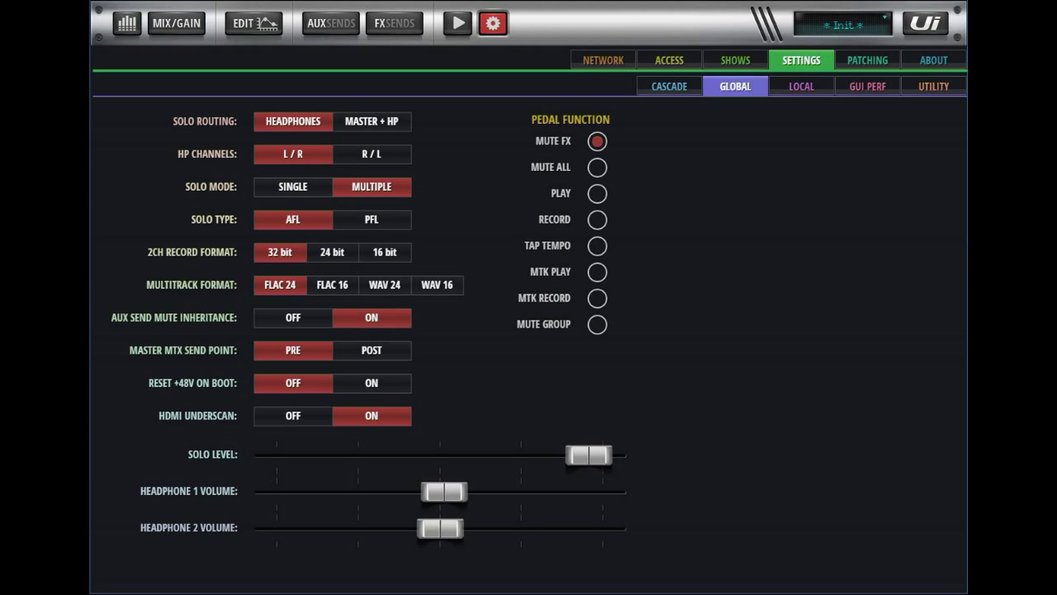
left_click(598, 324)
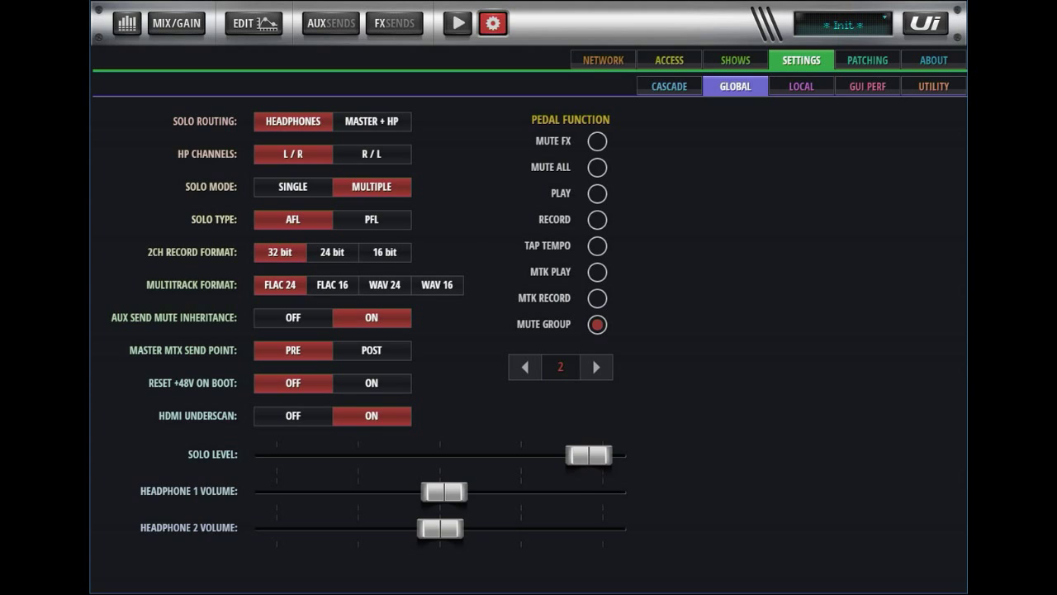
Turn on Hold Fader for Fine Tuning in the local settings and raise the channel 6 fader to about -14.4 dB
left_click(801, 86)
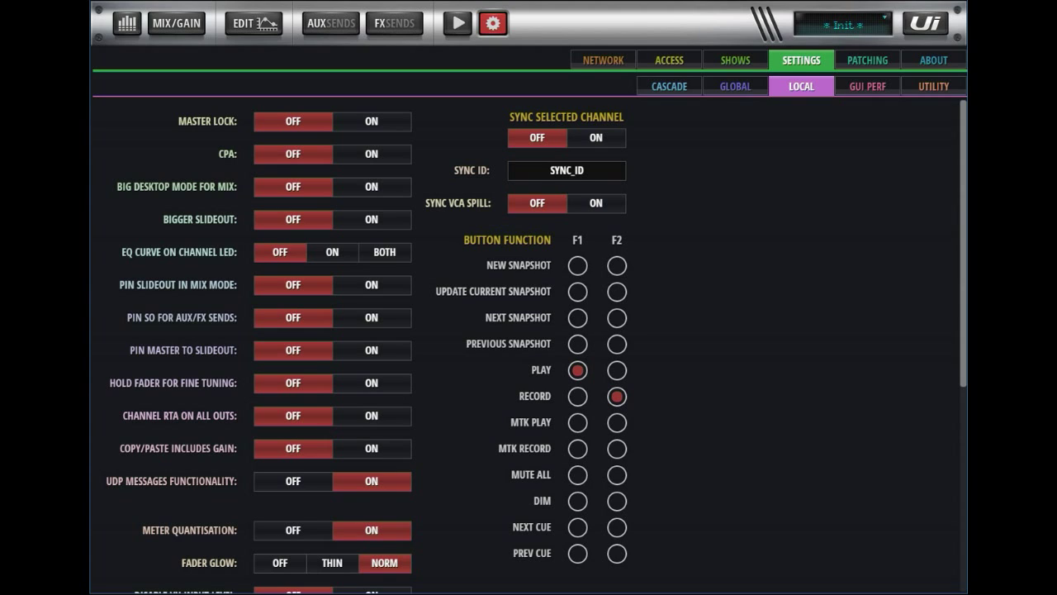
left_click(372, 383)
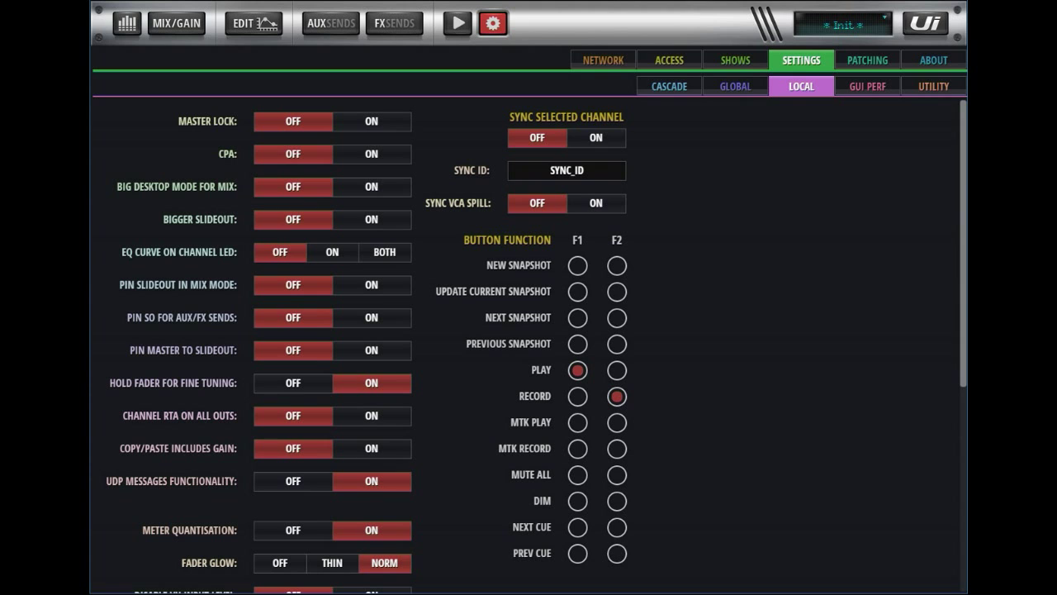
left_click(177, 23)
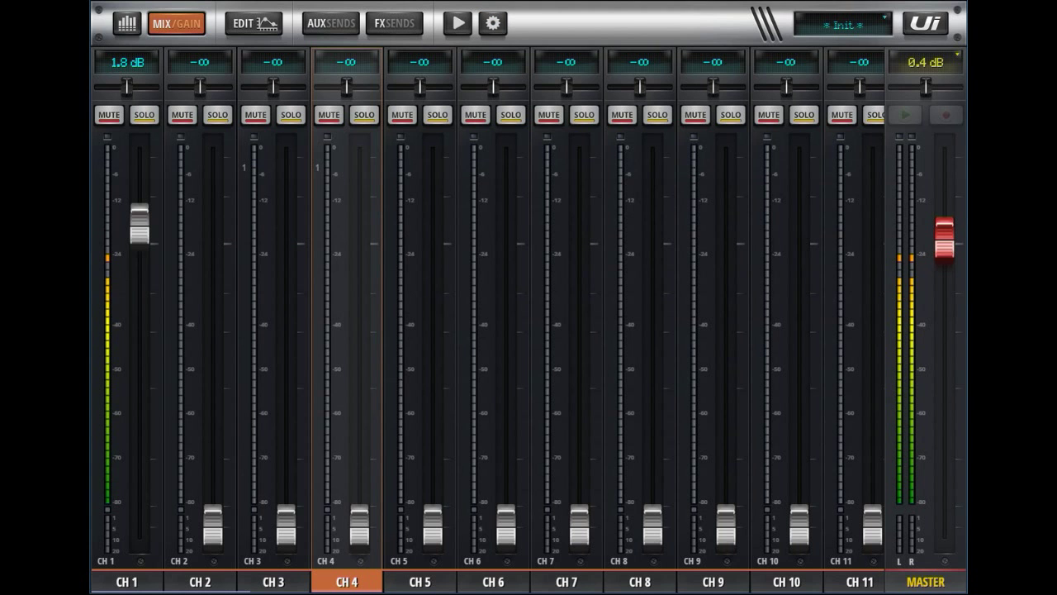
left_click_drag(505, 529, 506, 355)
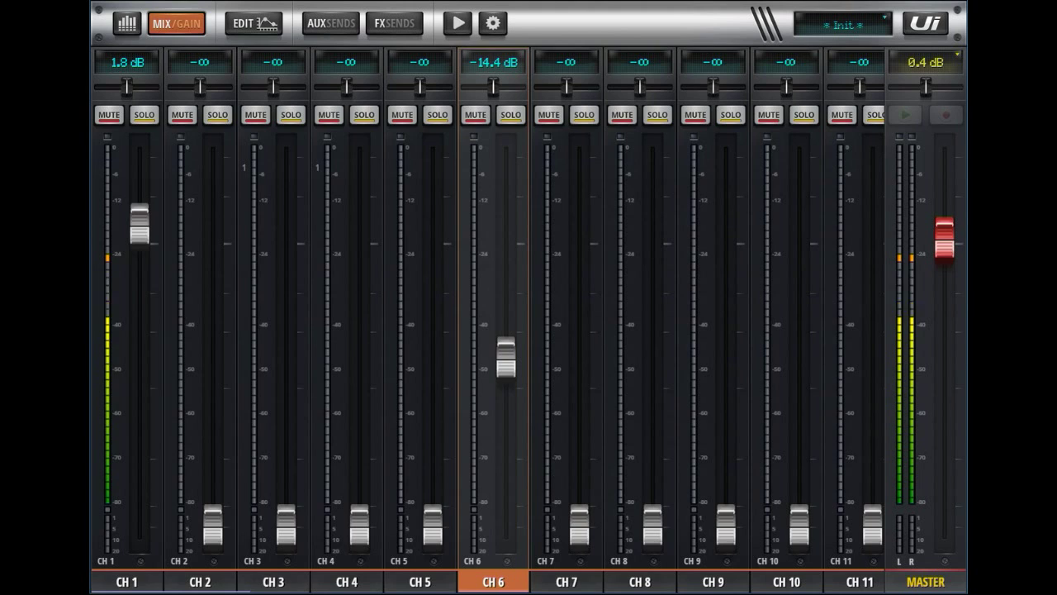
In channel 6's FX sends, set the pre-delay to 0.4 ms for FX 1 Reverb and 3 ms for FX 4 Room
left_click(254, 23)
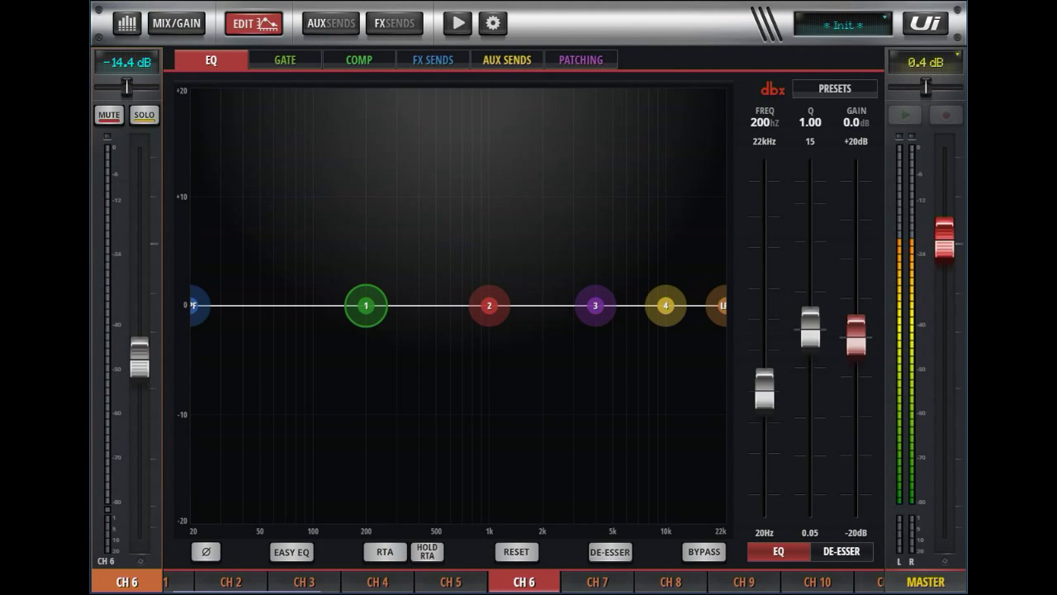
left_click(433, 59)
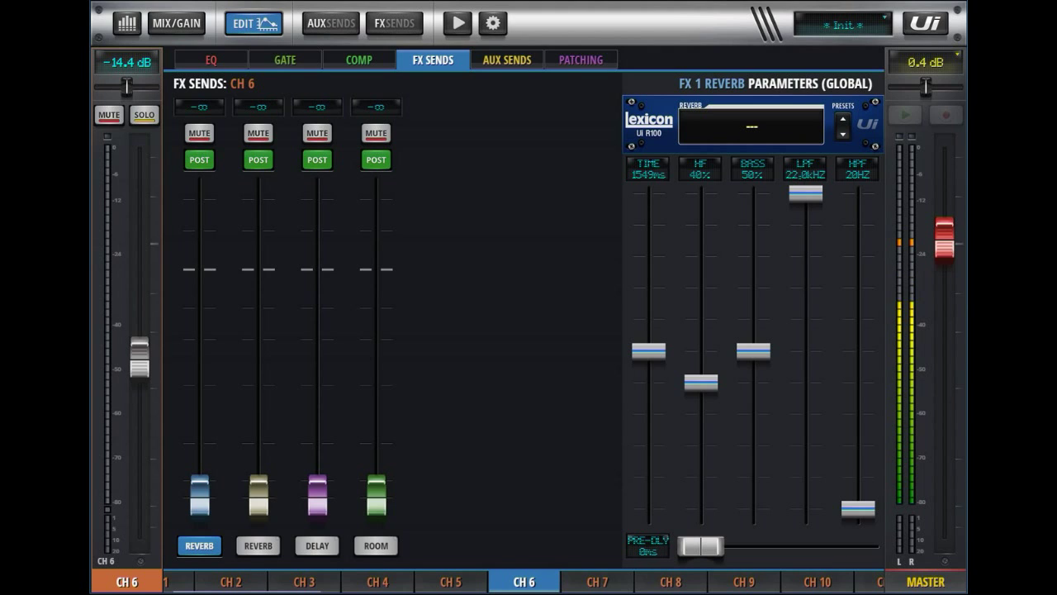
mouse_move(701, 546)
left_mouse_down()
mouse_move(854, 546)
mouse_move(715, 546)
left_mouse_up()
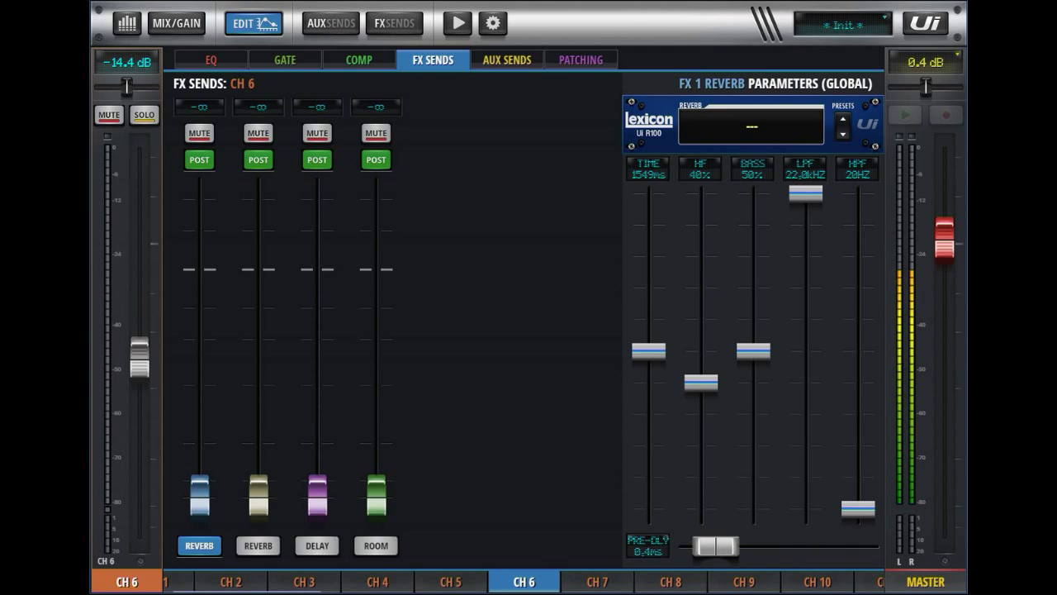
left_click(376, 545)
left_click_drag(701, 546, 745, 546)
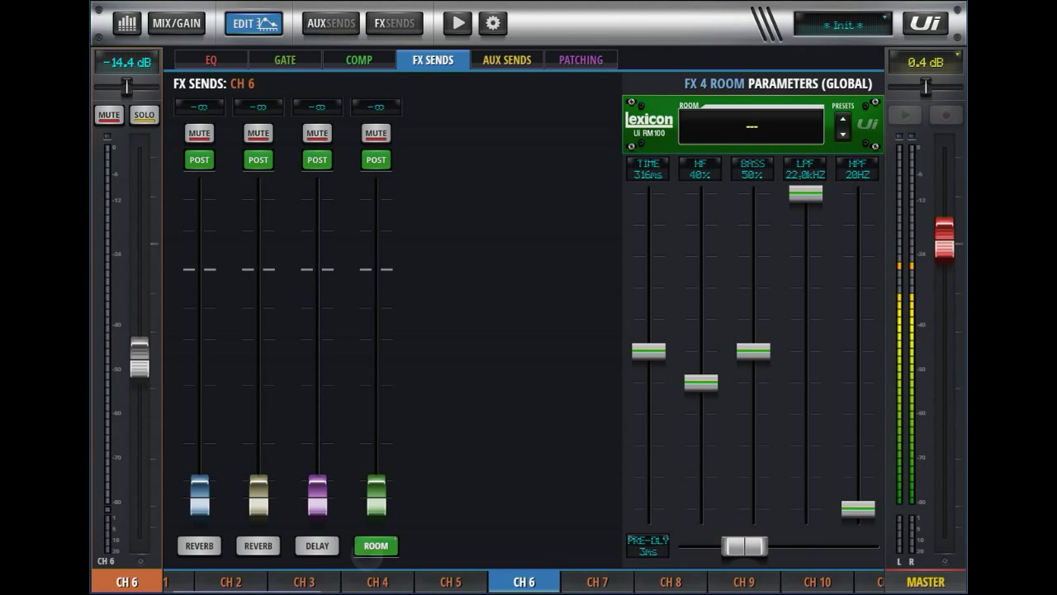
left_click(199, 545)
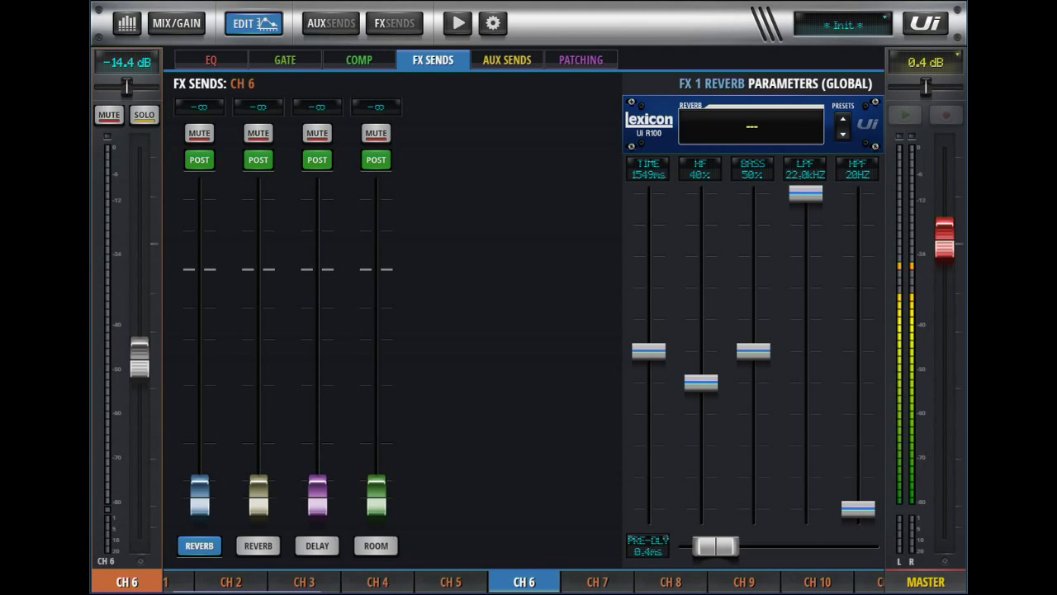
View the player's 2-track USB and multitrack pages and return to the mix view
left_click(176, 23)
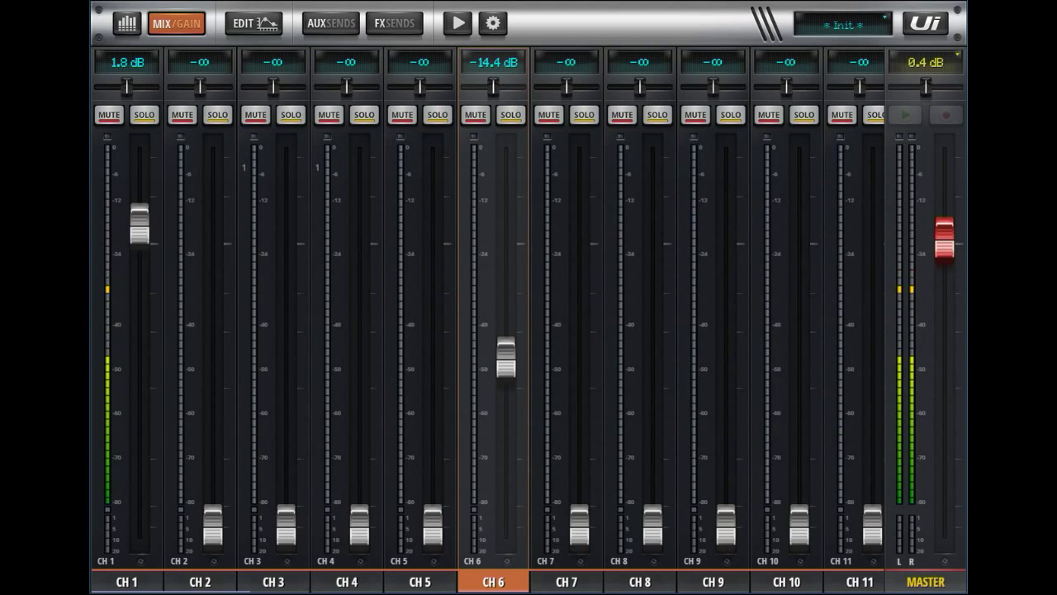
left_click(457, 23)
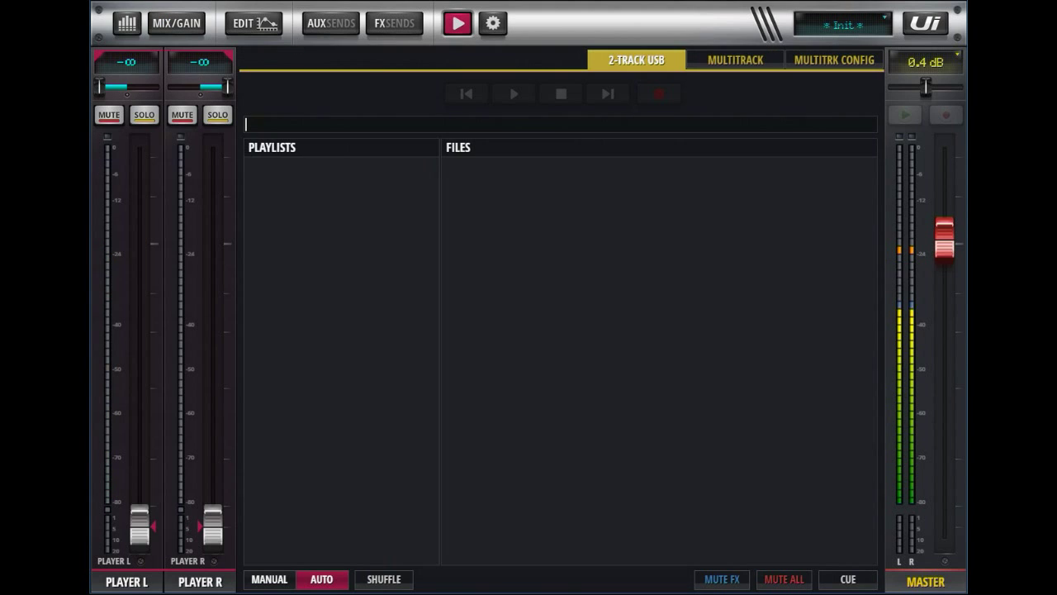
left_click(736, 61)
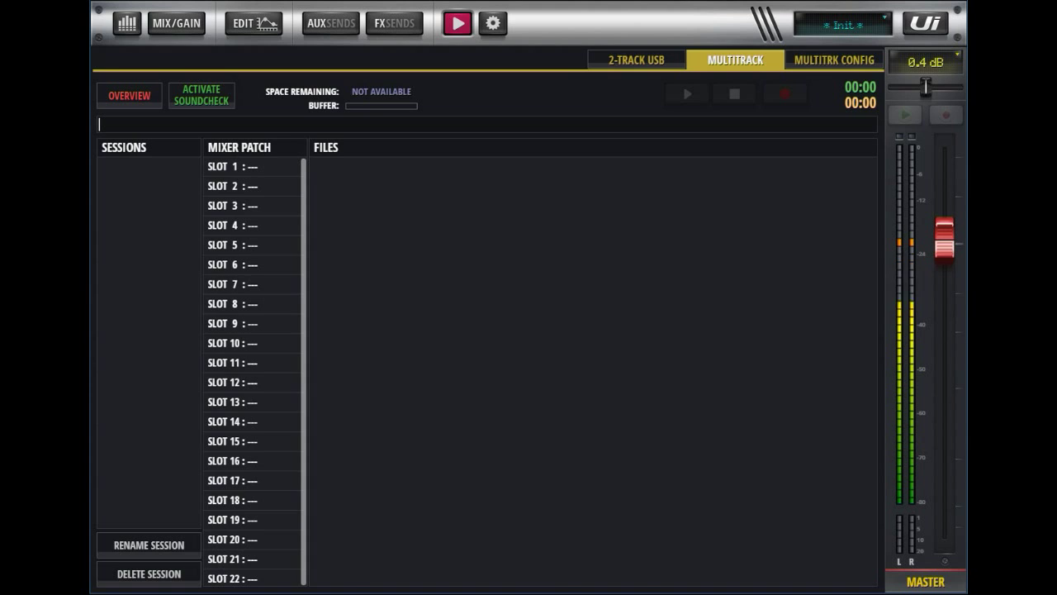
left_click(177, 23)
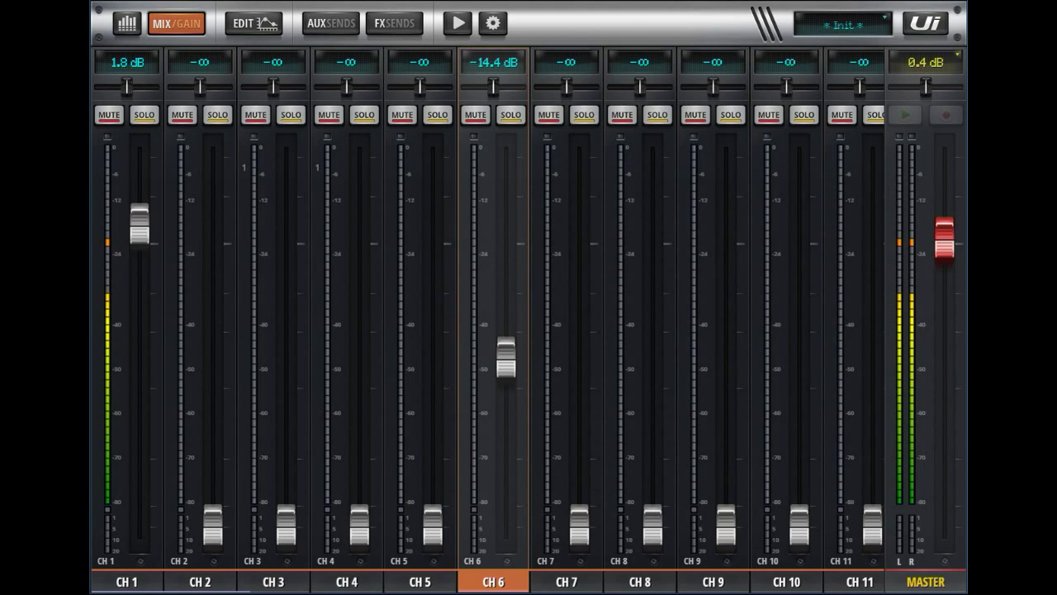
Check the VCA faders in the mix view and assign channels 1 to 4 to VCA group 1
scroll(528, 330, "right", 10)
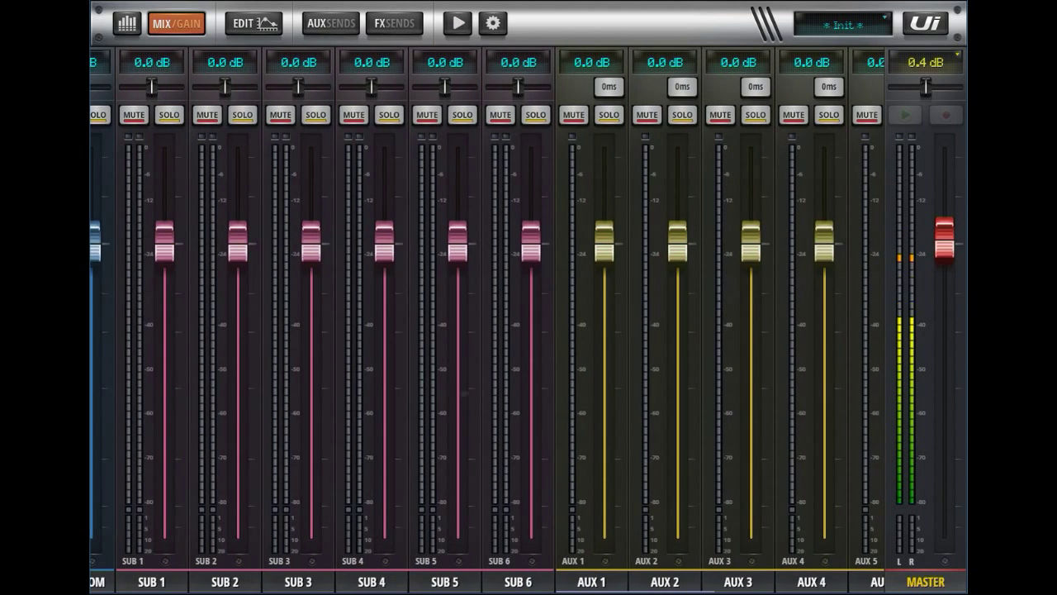
scroll(529, 331, "right", 10)
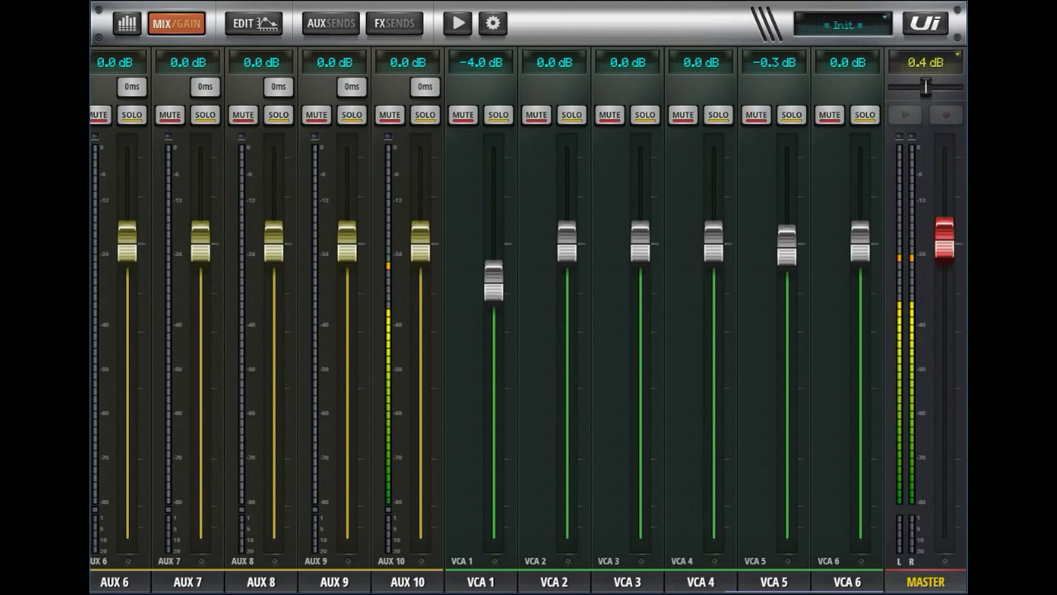
left_click(493, 456)
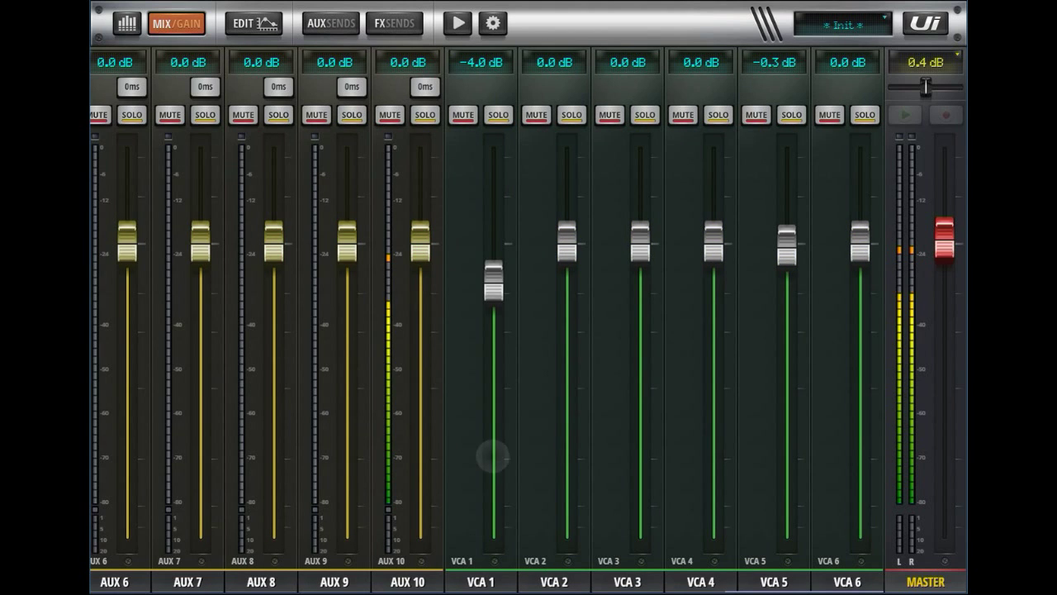
left_click(127, 23)
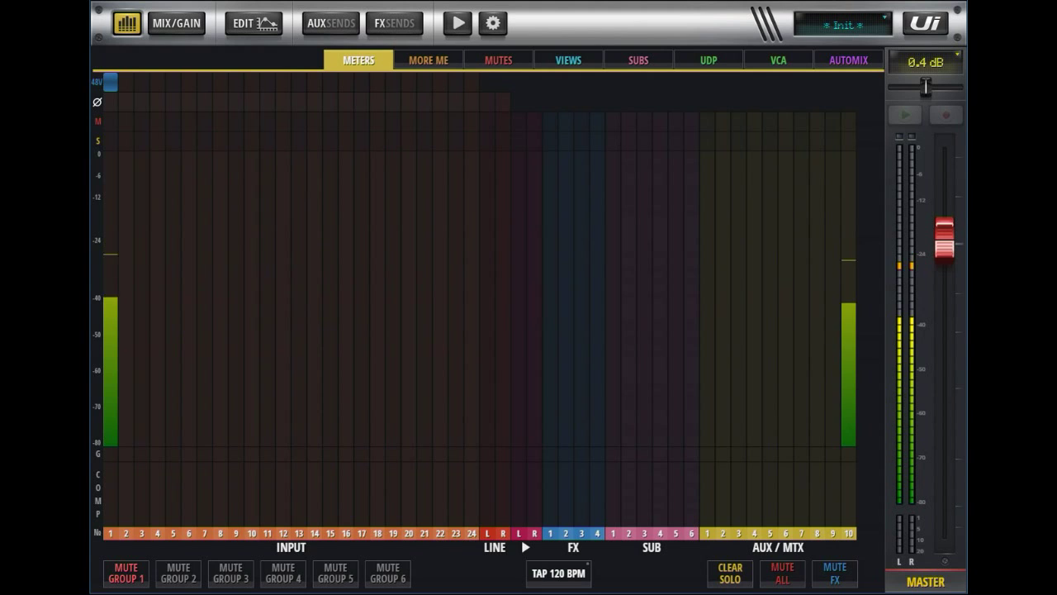
left_click(778, 59)
left_click(145, 152)
left_click(211, 152)
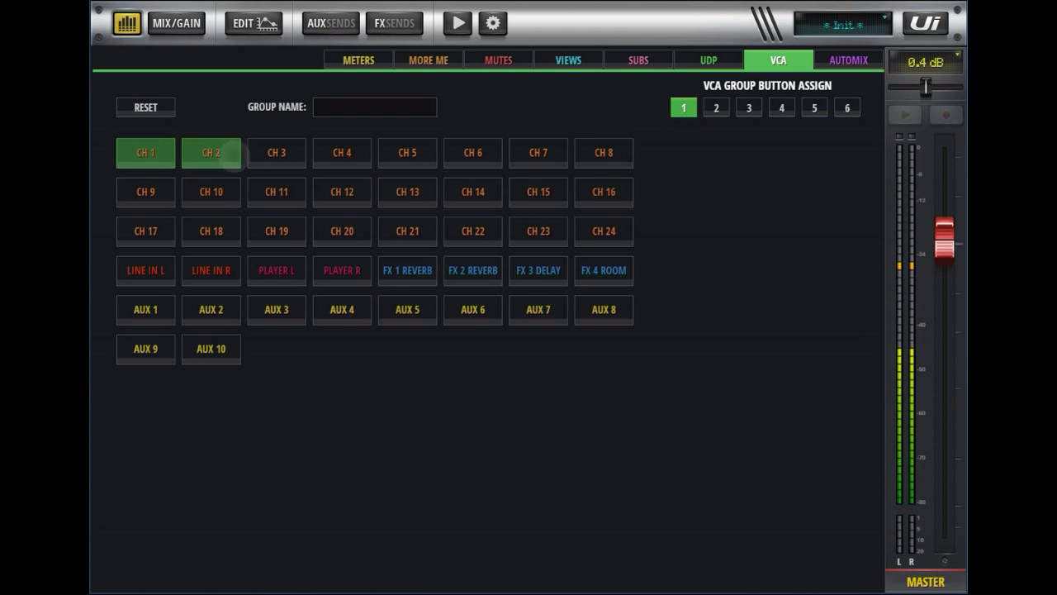
left_click(276, 152)
left_click(342, 152)
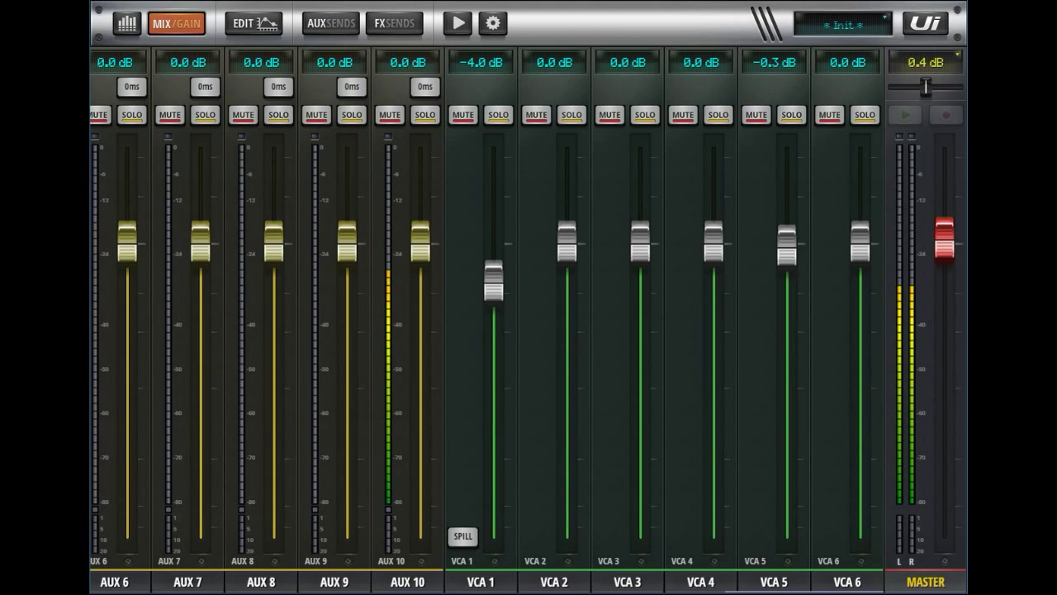
Spill VCA 1 to view its assigned channels, close the spill, and solo the VCA 1 group
left_click(176, 23)
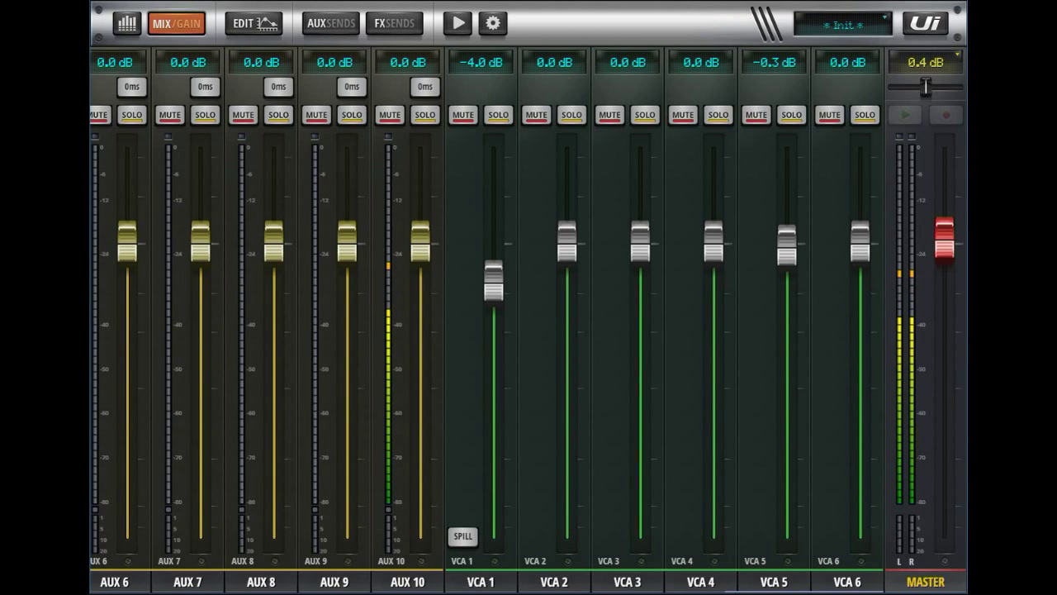
left_click(463, 536)
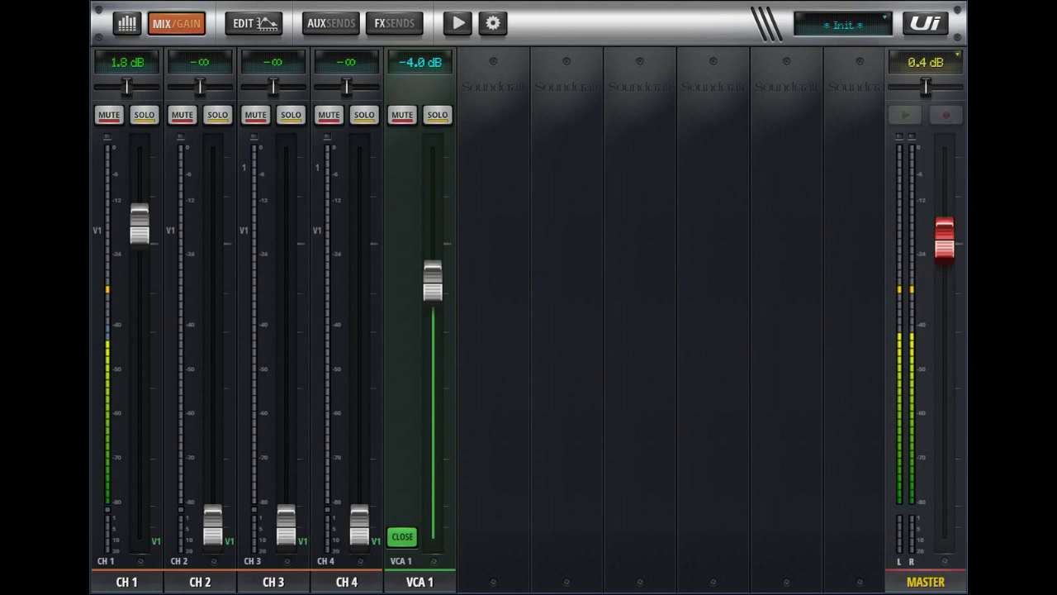
left_click(402, 536)
left_click(498, 114)
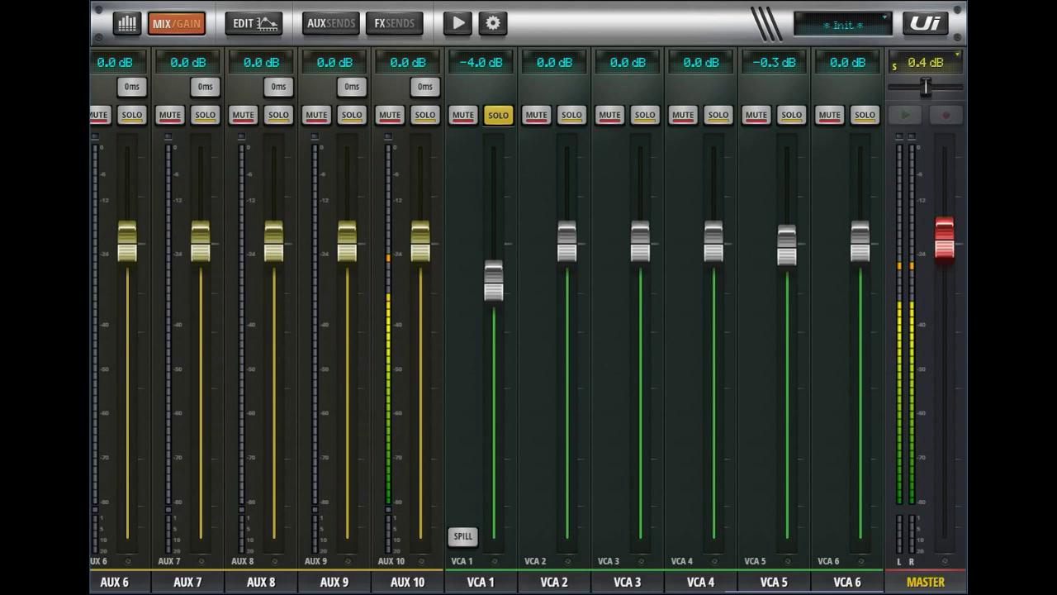
scroll(487, 322, "left", 15)
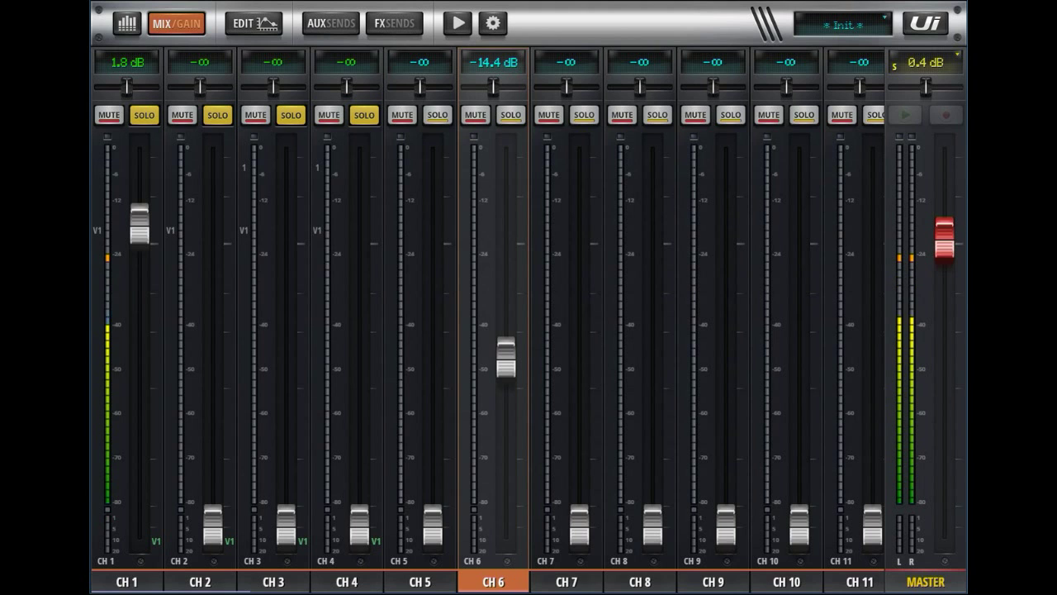
View the client access permissions on the mixer's Access settings page
left_click(493, 22)
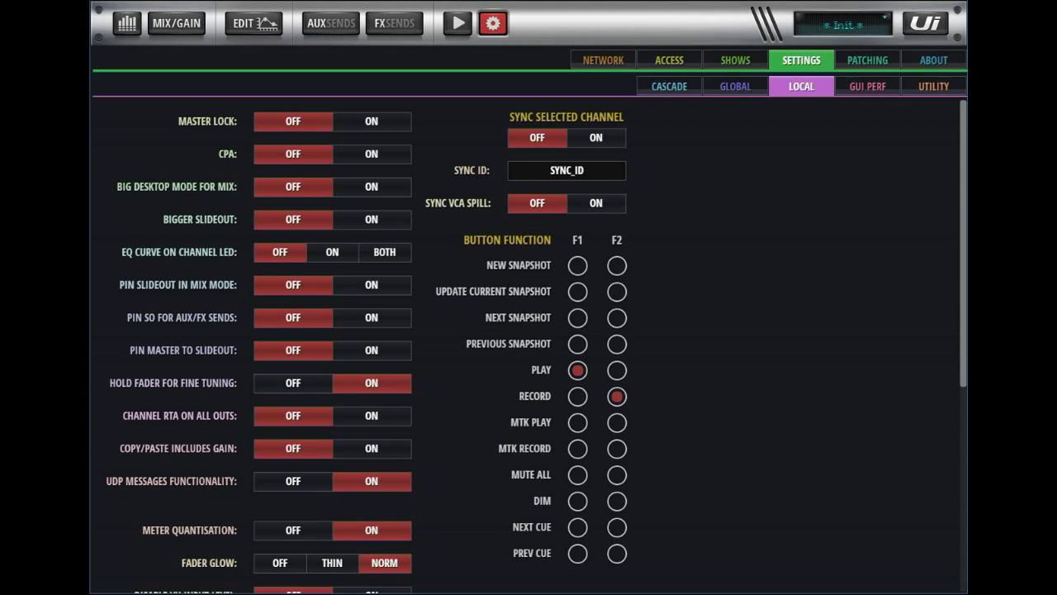
left_click(669, 60)
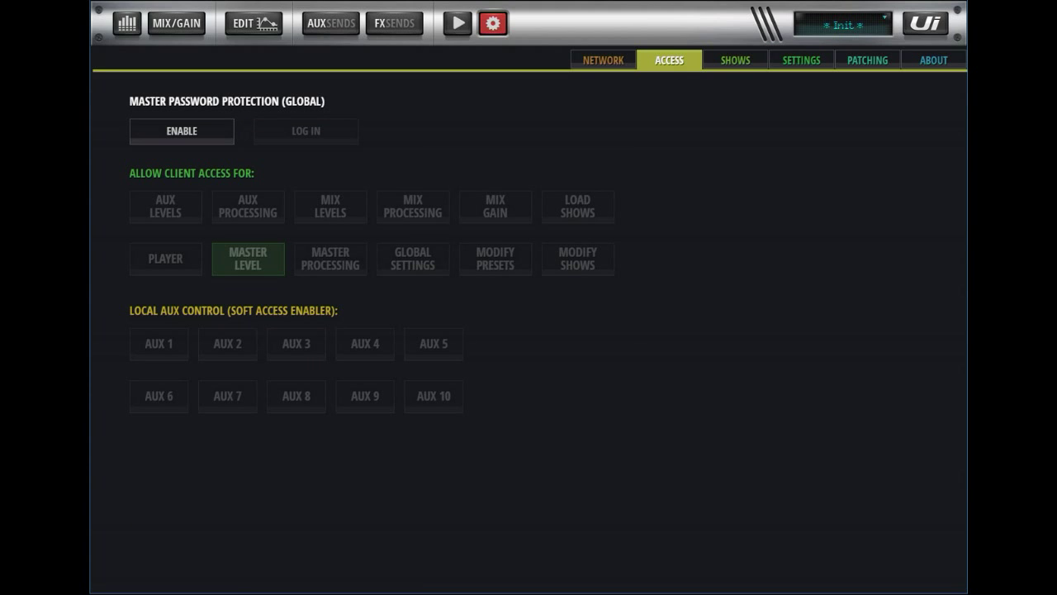
left_click(494, 275)
Turn Reset +48V on Boot on in the global settings, and set it back to off
left_click(801, 61)
left_click(736, 87)
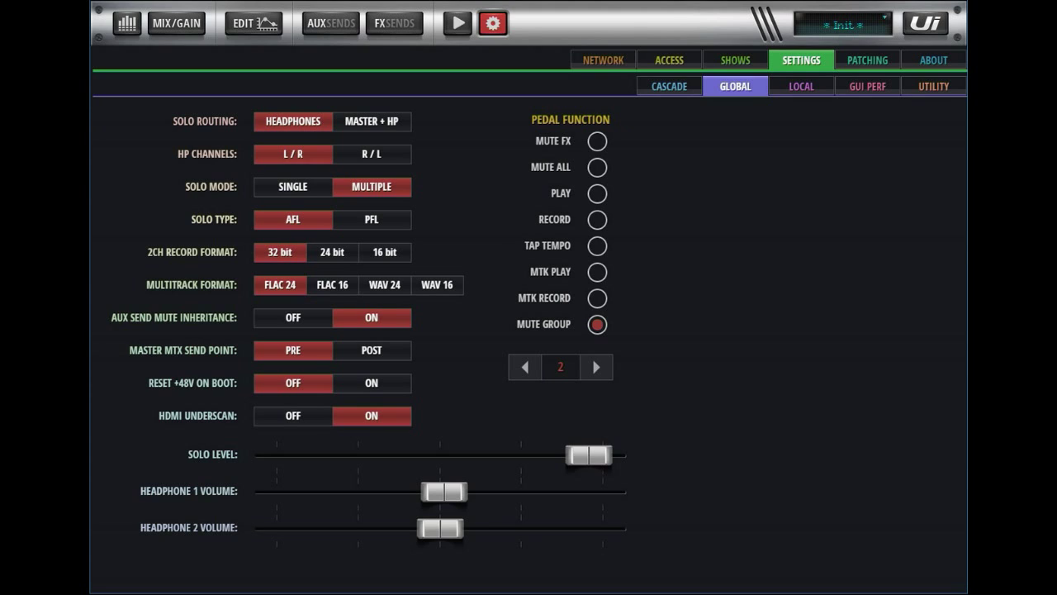
left_click(372, 382)
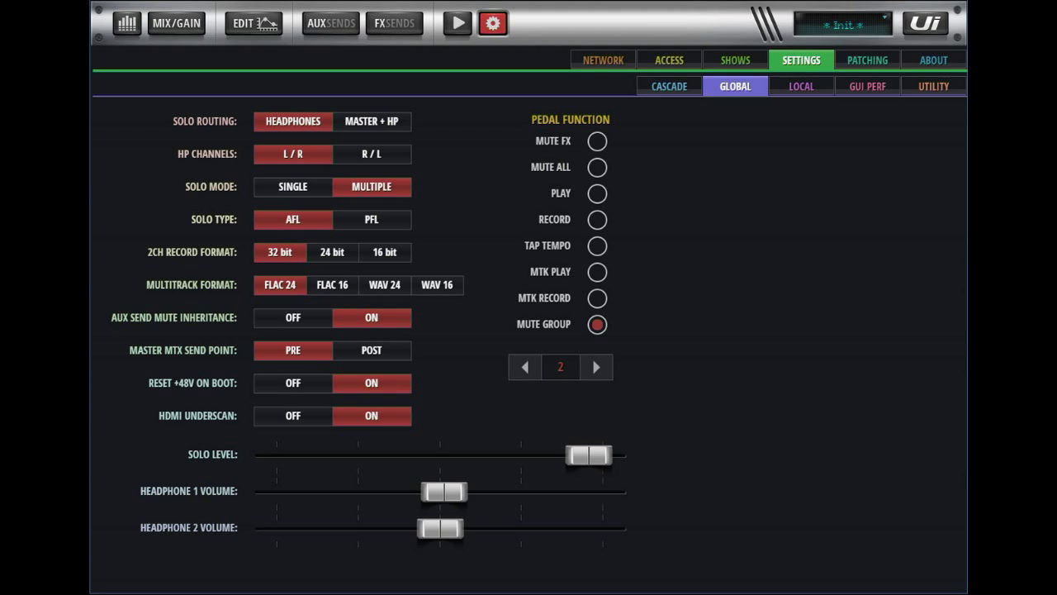
left_click(294, 382)
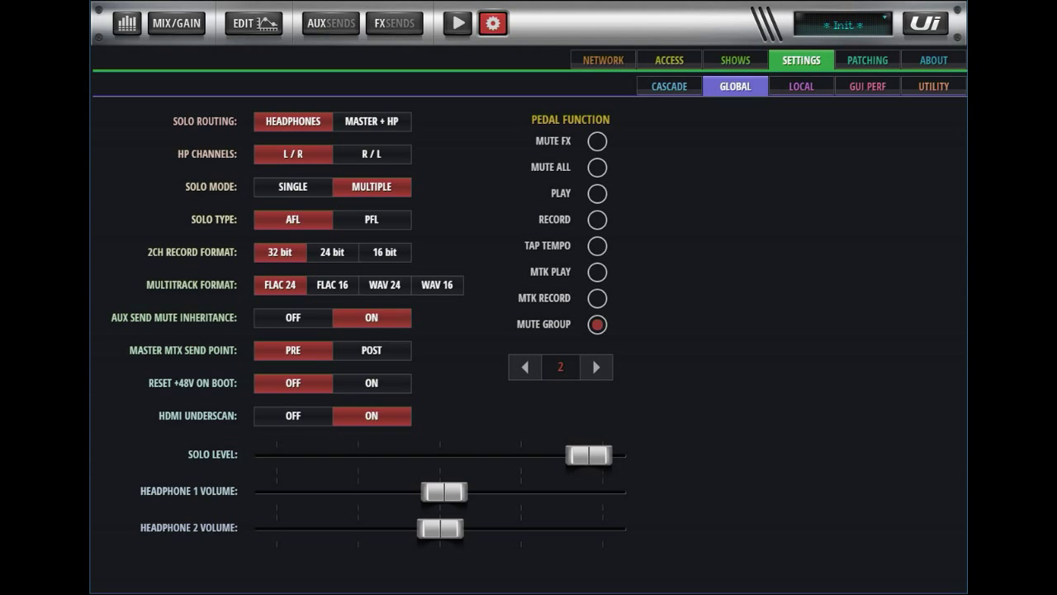
Select AUX 1 from the aux sends and examine its graphic EQ from the lowest bands to the highest
left_click(330, 23)
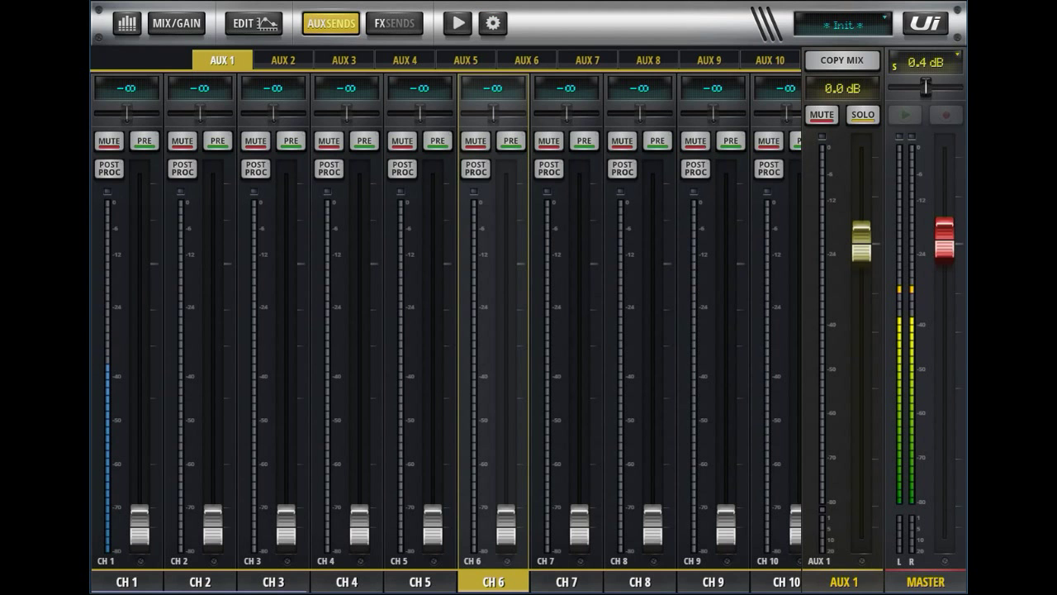
left_click(844, 582)
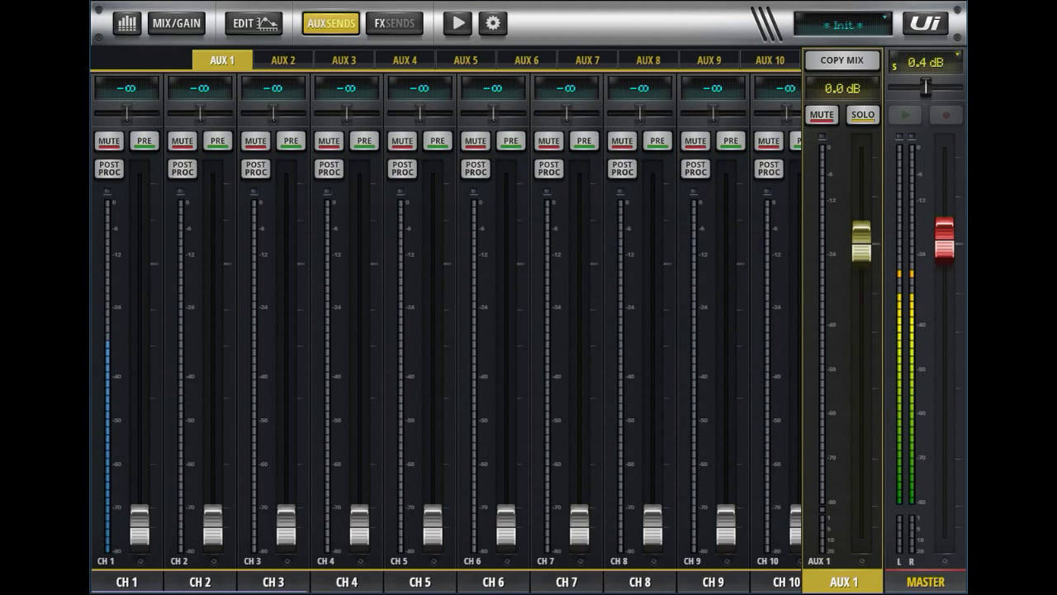
left_click(253, 23)
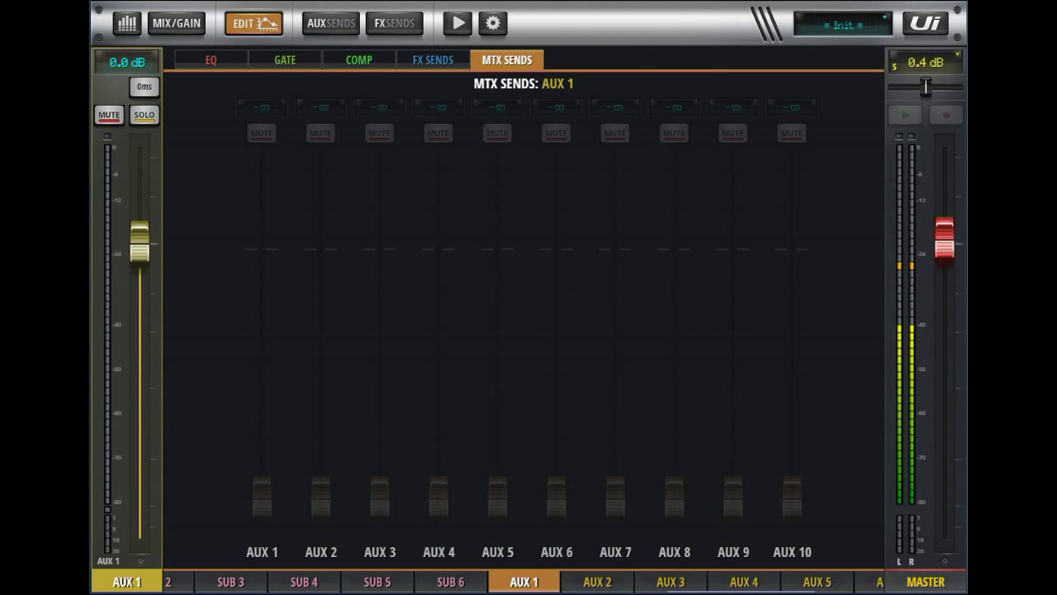
left_click(211, 60)
mouse_move(205, 141)
left_mouse_down()
mouse_move(255, 141)
mouse_move(224, 141)
left_mouse_up()
left_click_drag(379, 521, 603, 521)
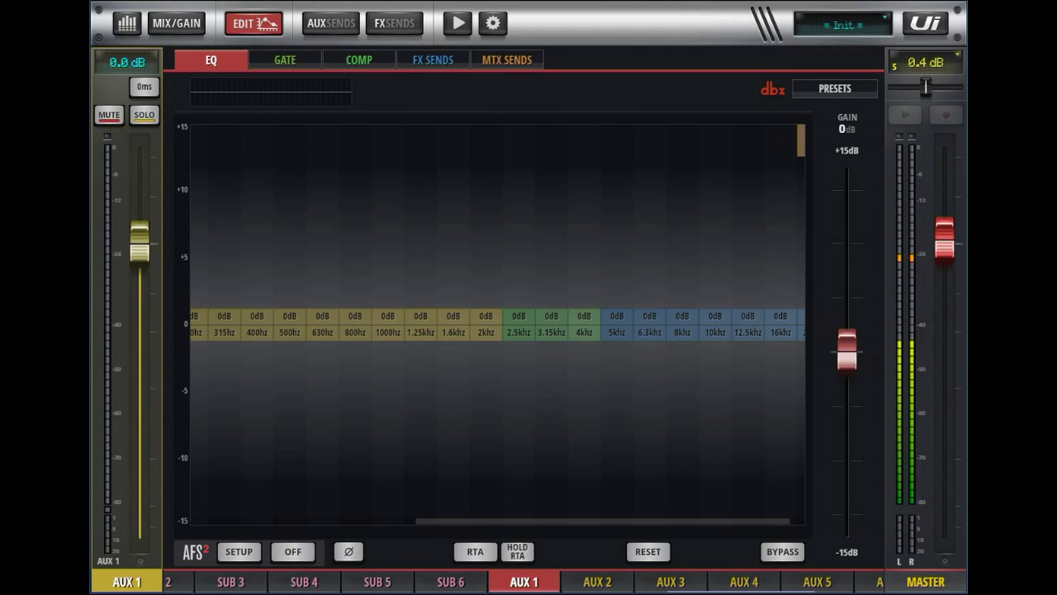
In AUX 5's graphic EQ, adjust the high-pass filter and set the low-pass filter to 6.39 kHz
left_click_drag(524, 581, 547, 581)
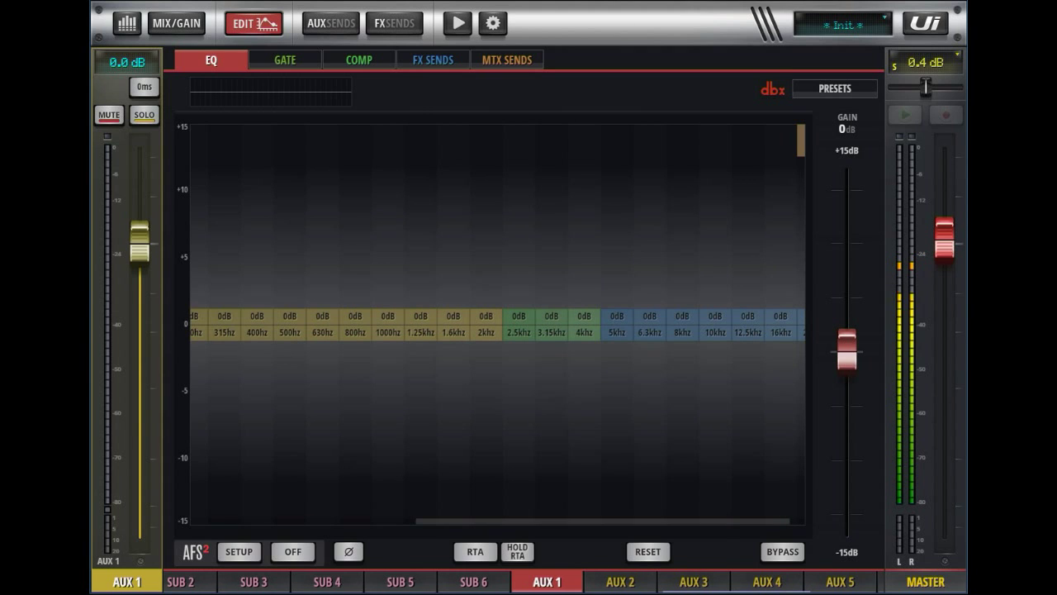
left_click(621, 581)
left_click(694, 581)
mouse_move(205, 142)
left_mouse_down()
mouse_move(508, 140)
mouse_move(226, 140)
left_mouse_up()
left_click(837, 581)
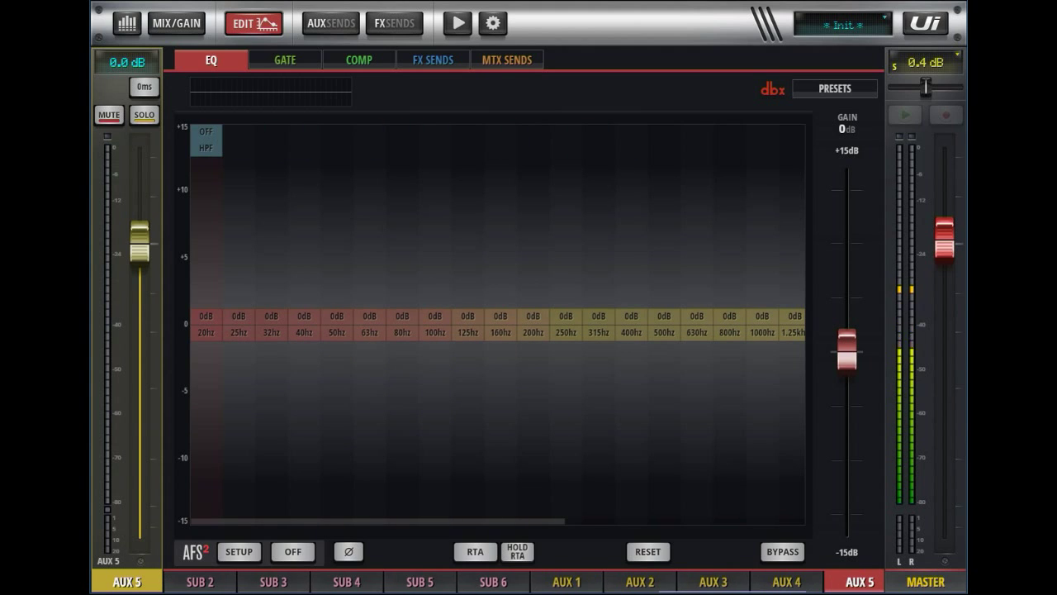
mouse_move(206, 141)
left_mouse_down()
mouse_move(404, 141)
mouse_move(303, 140)
left_mouse_up()
mouse_move(778, 144)
left_mouse_down()
mouse_move(504, 140)
mouse_move(621, 140)
left_mouse_up()
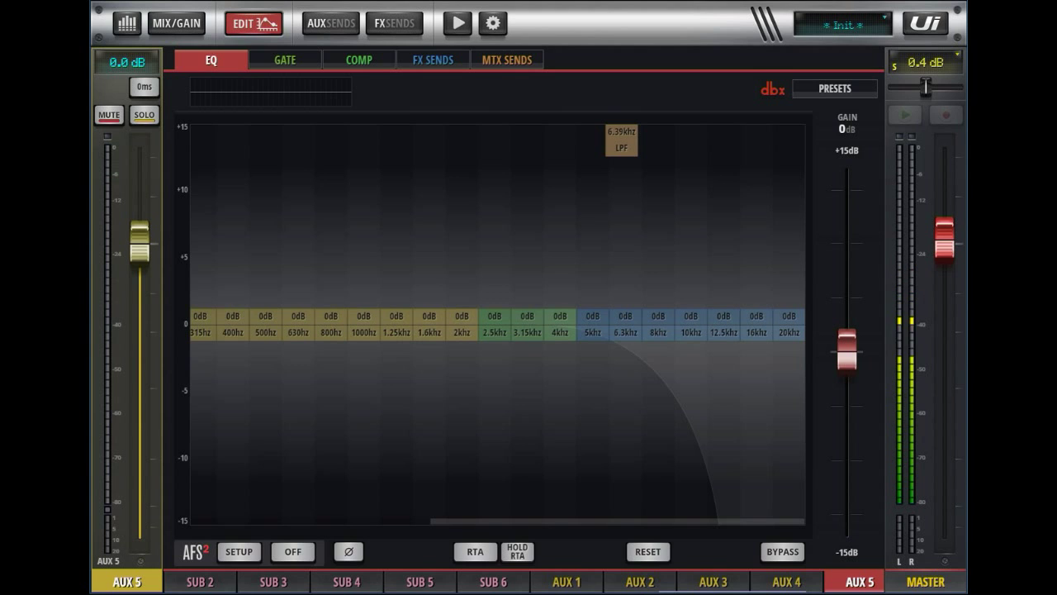
View the offline file export option for shows, including its file name prompt, and cancel the export
left_click(831, 31)
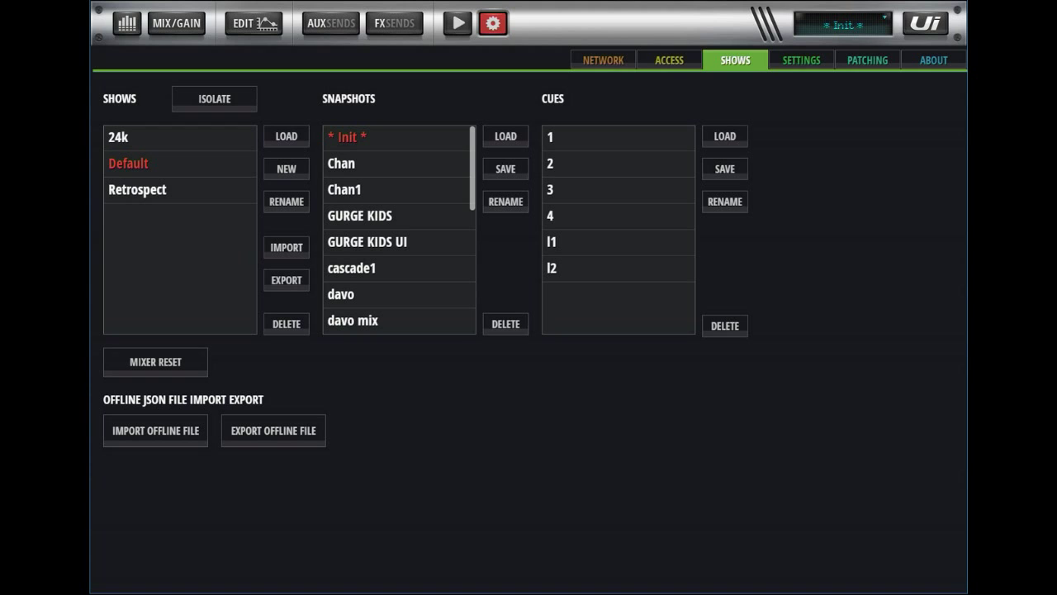
left_click(270, 432)
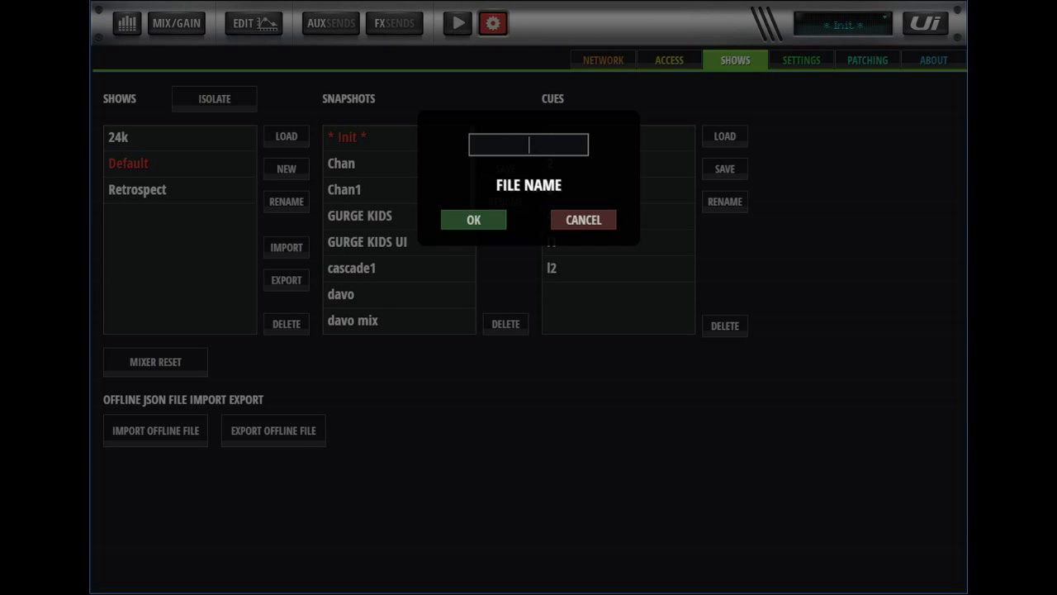
left_click(584, 219)
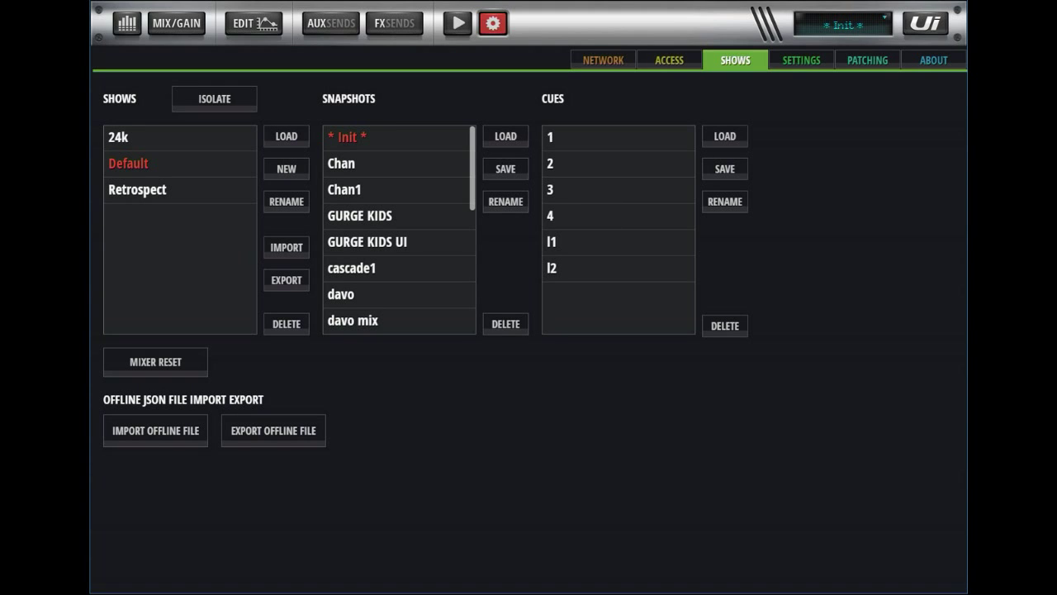